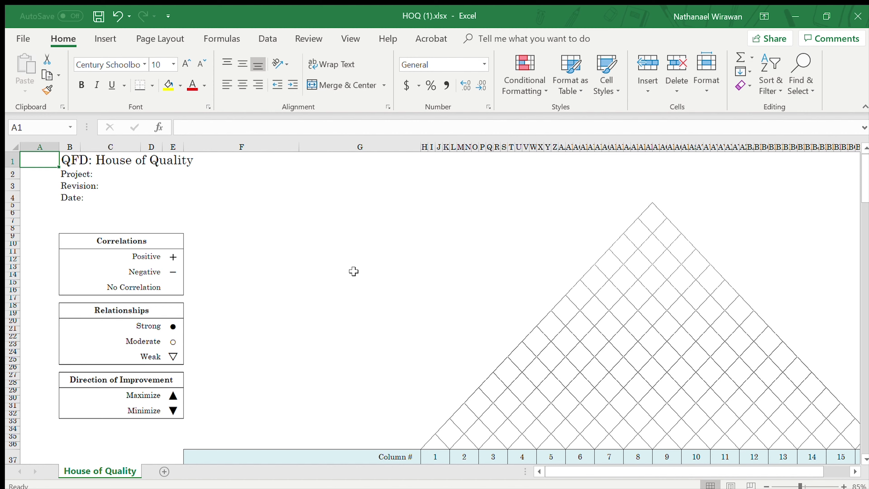
Step: Examine the House of Quality template from its correlation roof and legends down to the listed customer requirements
scroll(354, 271, down, 5)
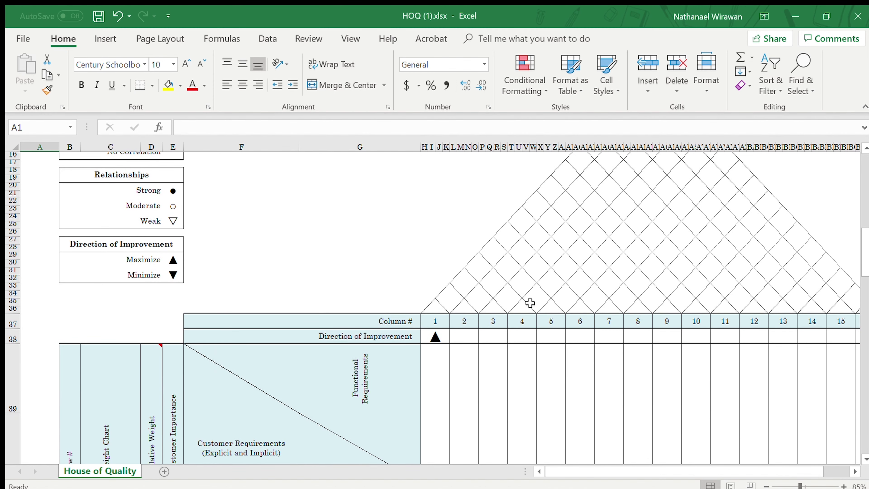
scroll(530, 303, down, 5)
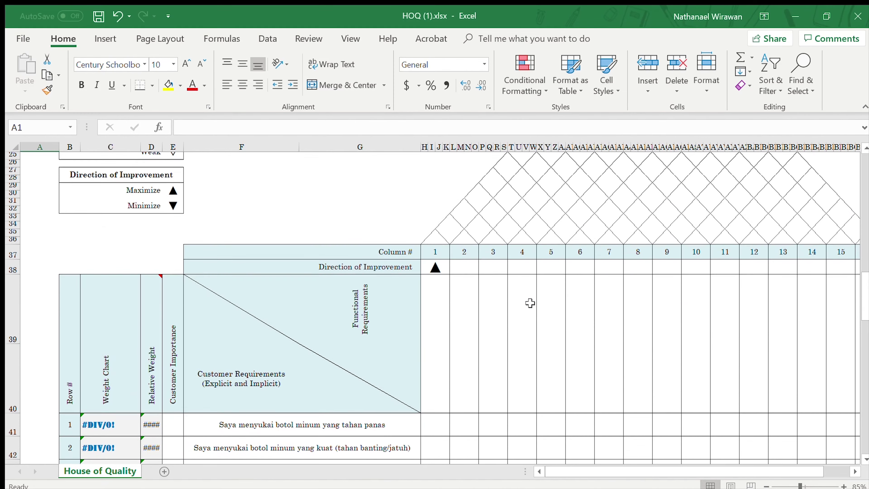
scroll(530, 303, down, 1)
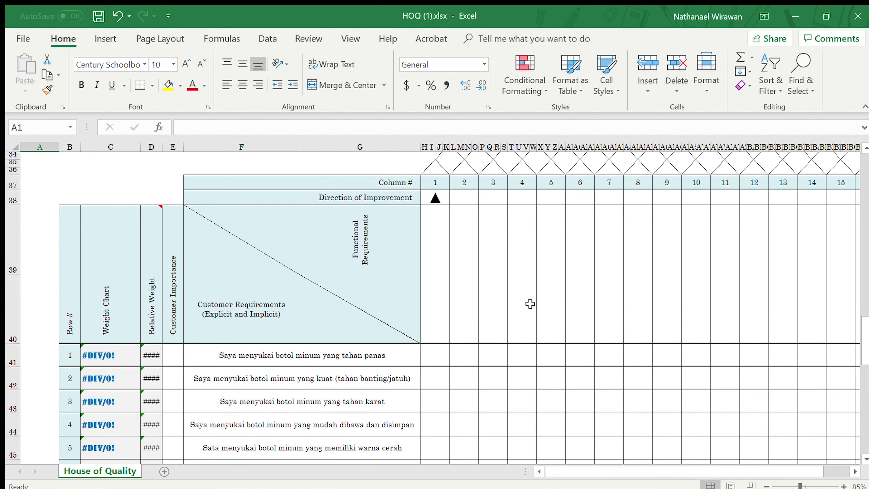
scroll(530, 304, down, 1)
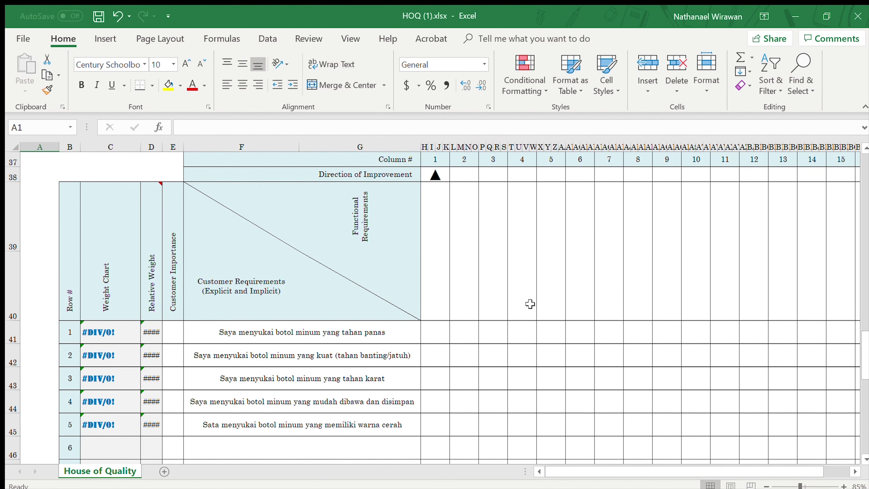
scroll(506, 301, down, 1)
scroll(508, 300, up, 4)
scroll(510, 298, up, 5)
scroll(510, 298, down, 3)
scroll(511, 298, down, 3)
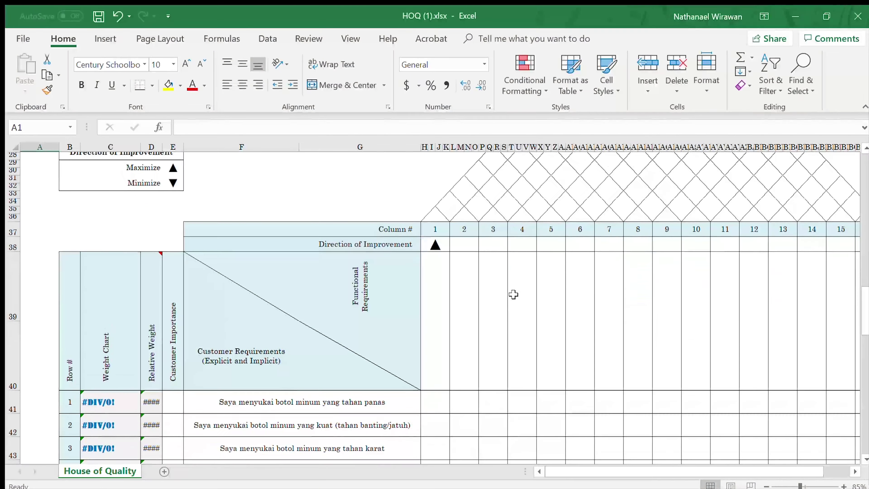
scroll(514, 295, down, 1)
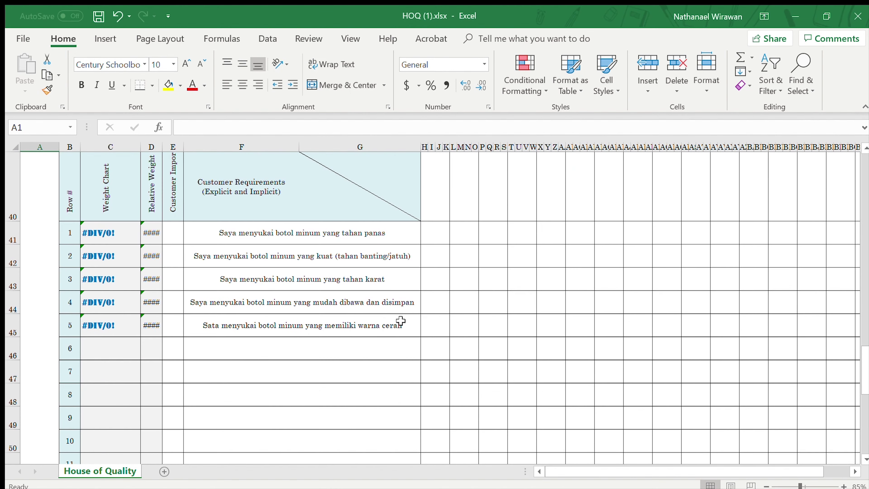
scroll(357, 279, up, 2)
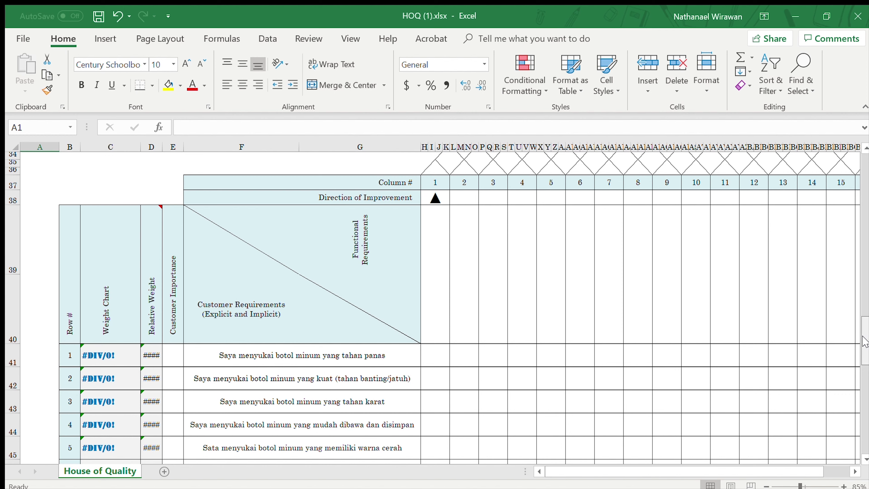
scroll(563, 360, down, 1)
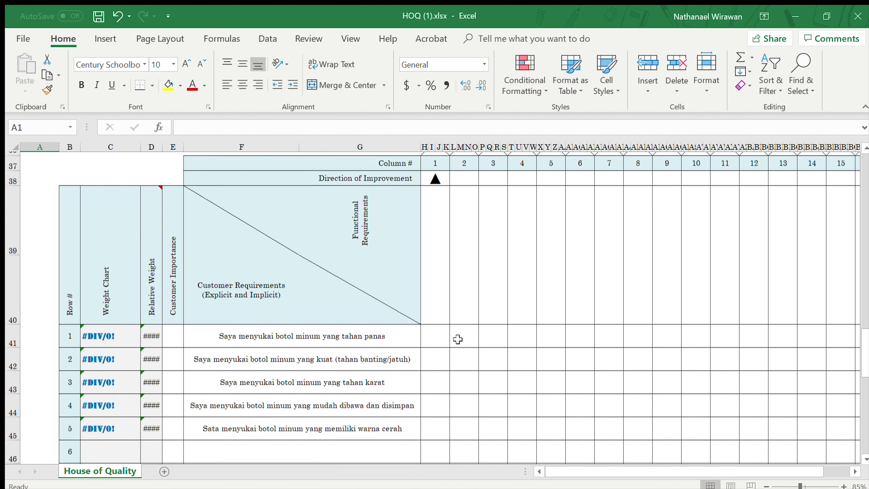
click(262, 332)
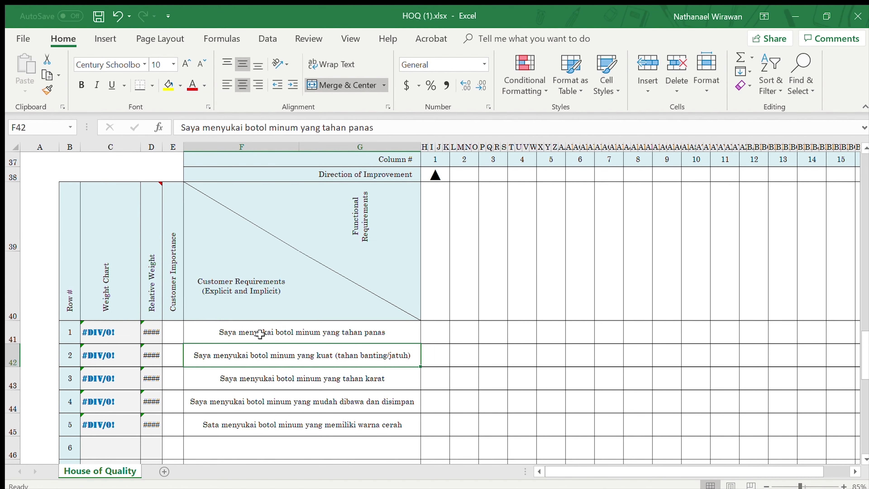
key(Down)
key(Up)
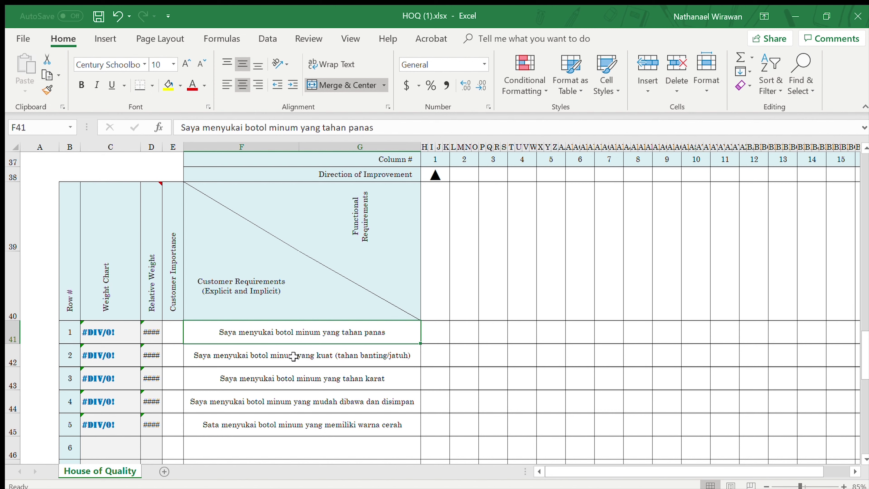
key(Down)
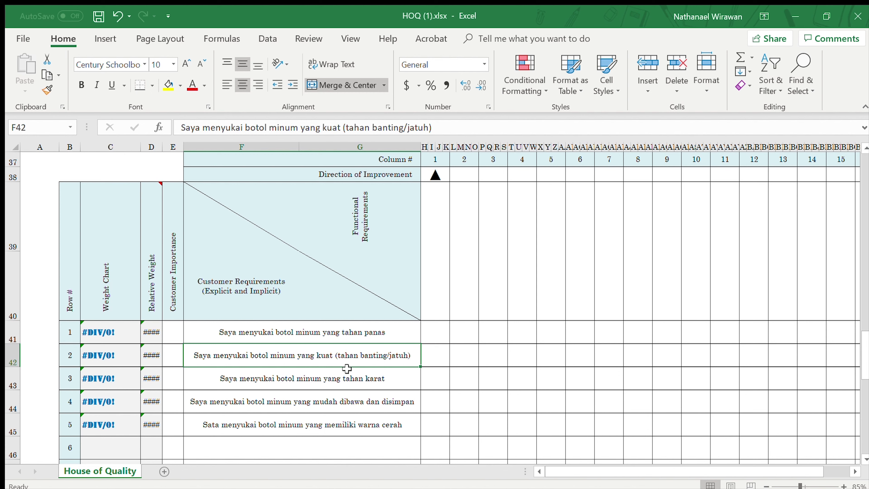
key(Down)
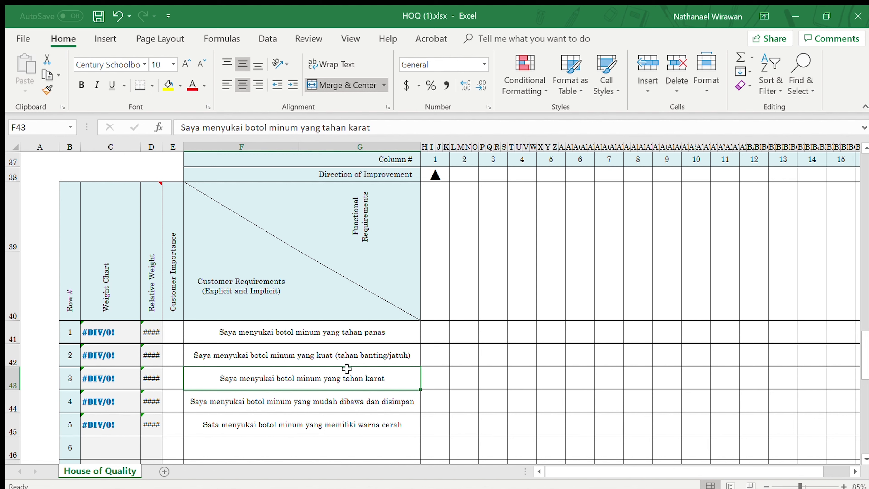
key(Down)
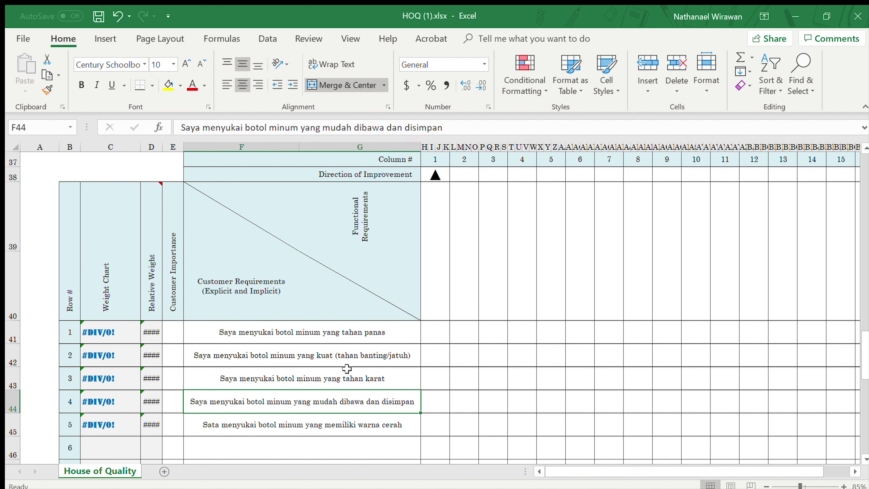
Step: Correct the misspelled first word of the fifth customer requirement to "Saya"
key(Down)
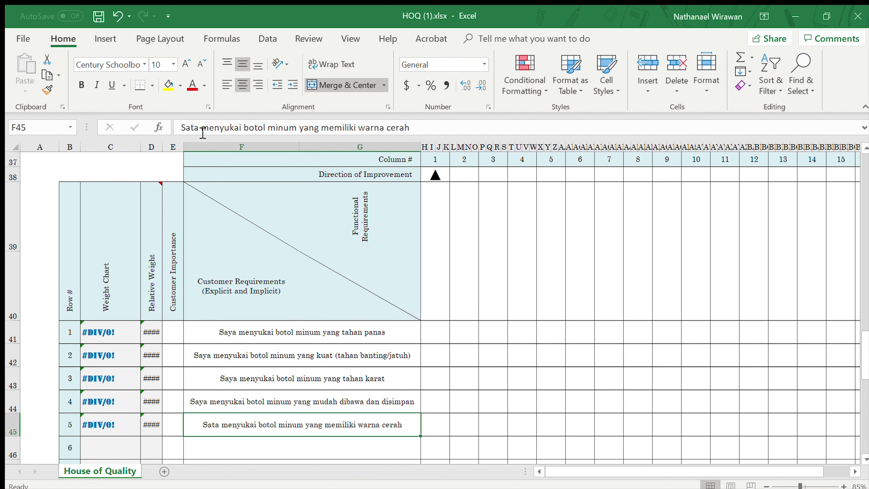
click(197, 128)
key(BackSpace)
text(y)
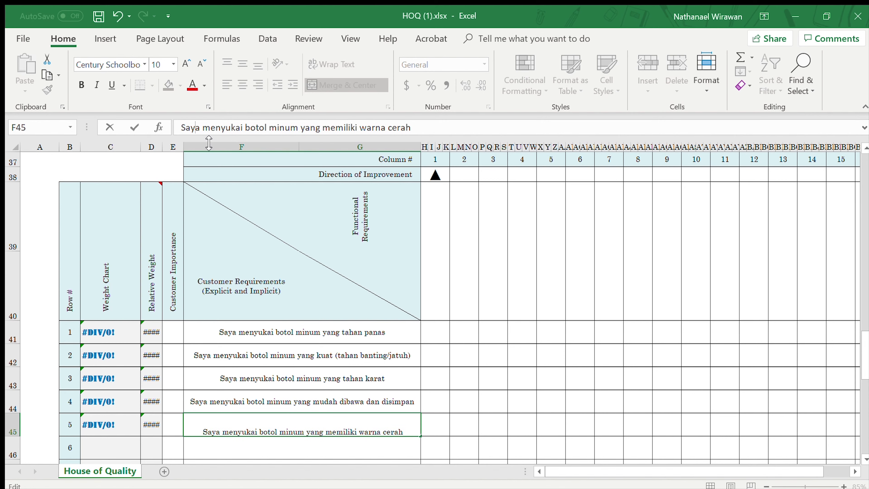
key(Return)
Step: Enter a customer importance of 4 for both the first and the second customer requirement
scroll(421, 359, up, 1)
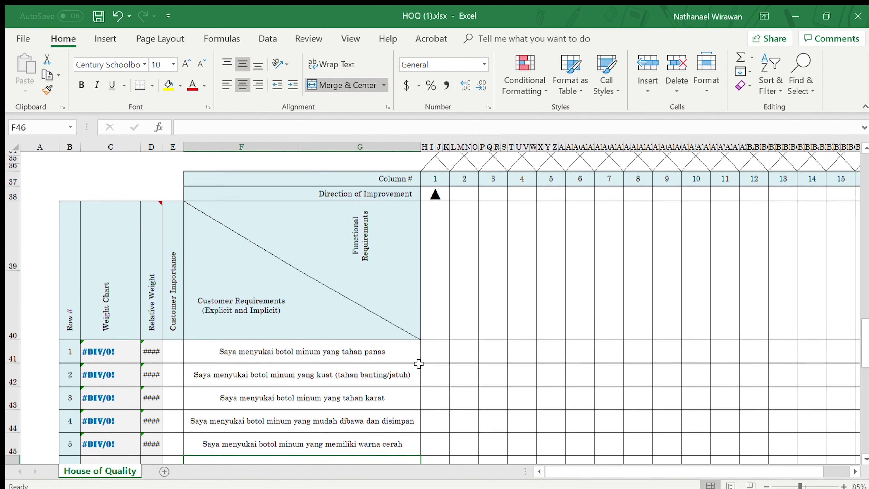
scroll(417, 360, down, 1)
click(176, 326)
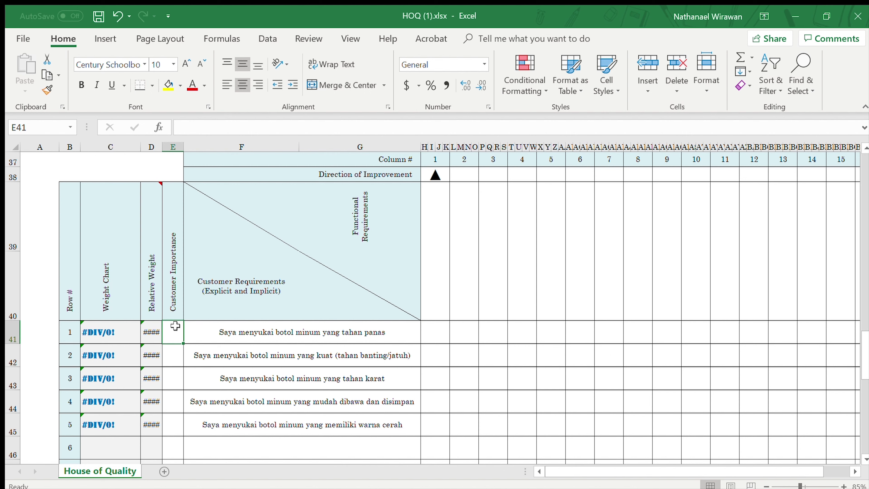
click(171, 360)
click(167, 331)
text(4)
key(Return)
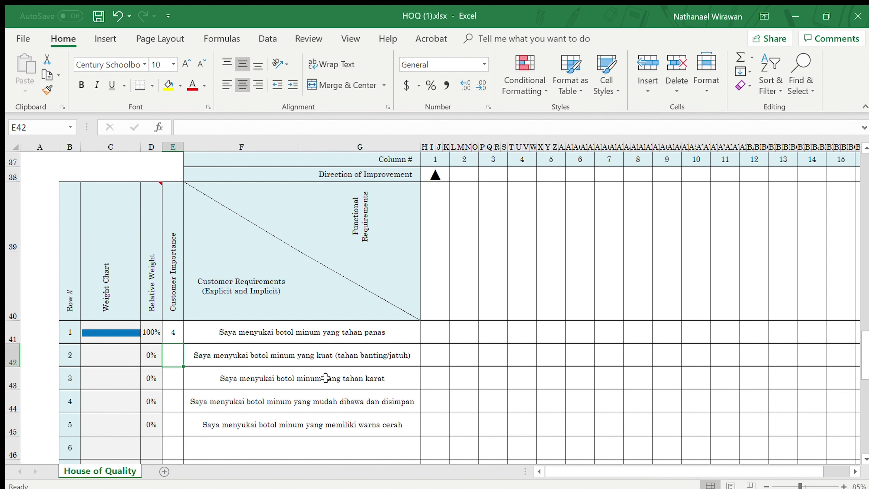
text(4)
key(Return)
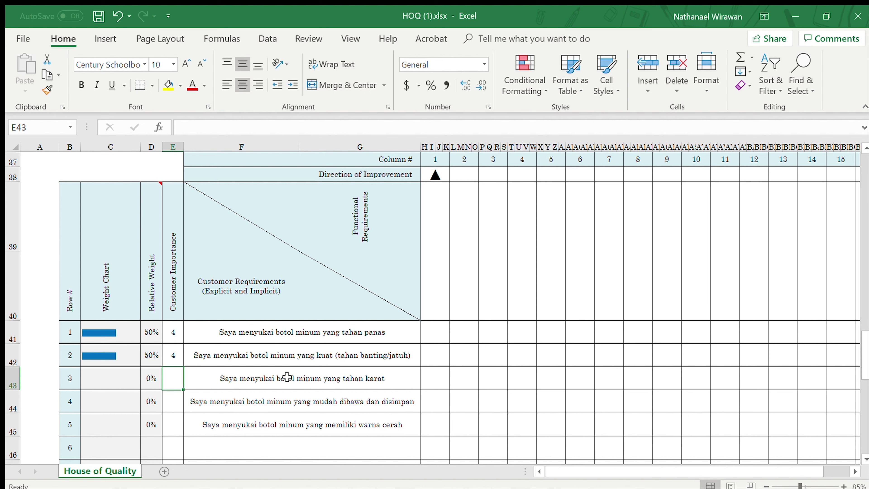
Step: Enter customer importance values 5, 2 and 1 for customer requirements 3, 4 and 5
text(5)
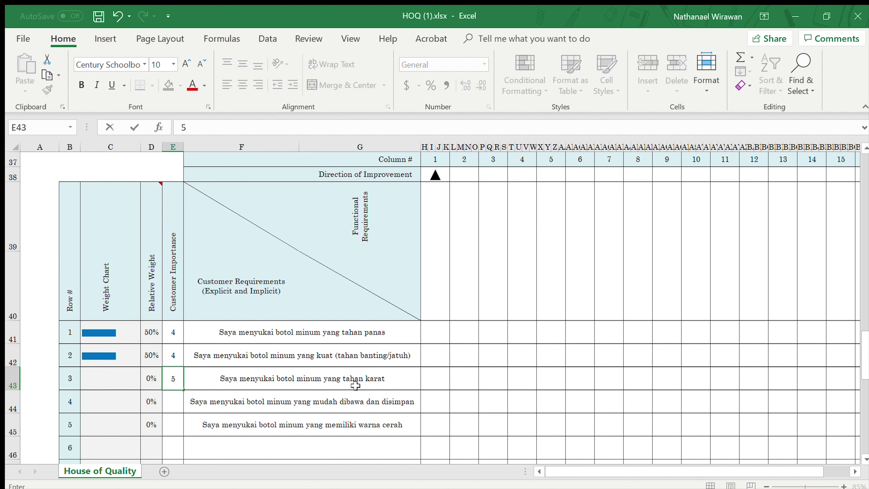
key(Return)
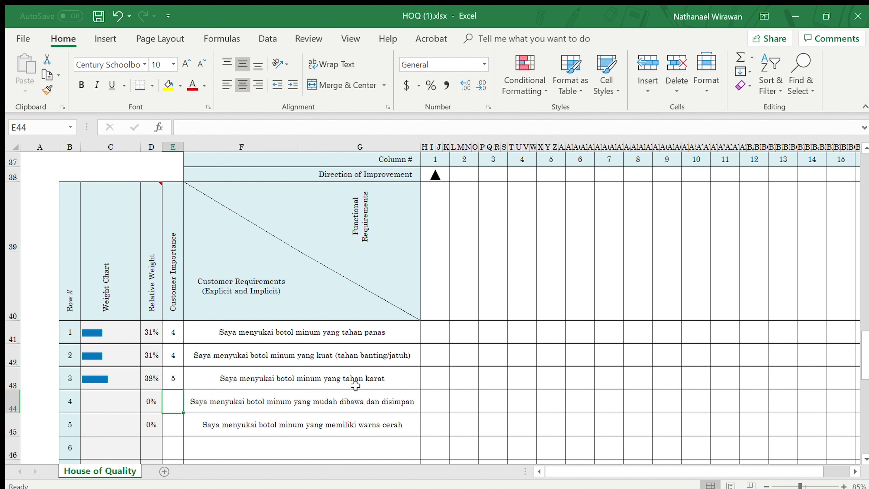
text(2)
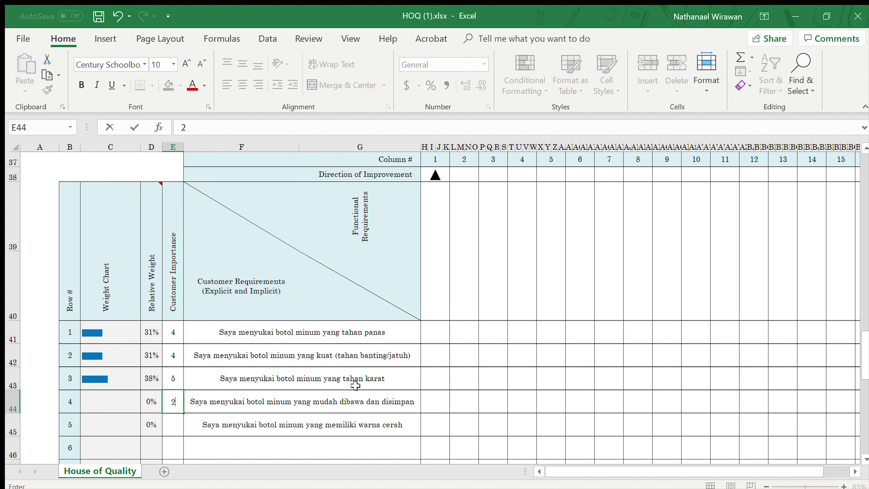
key(Return)
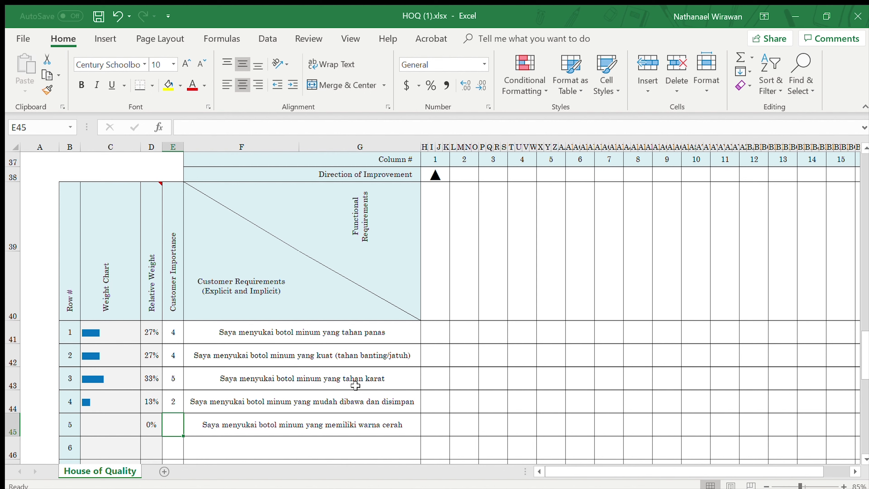
text(1)
key(Return)
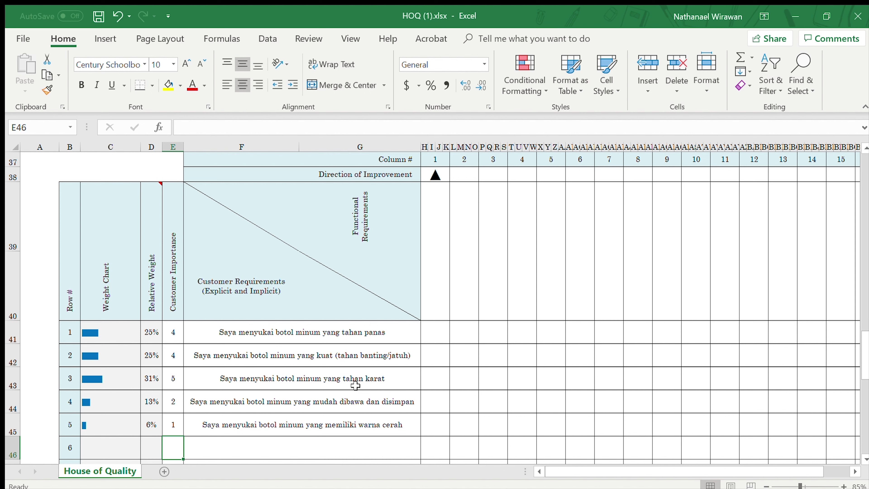
Step: Review the customer importance ratings and relative weights of the five customer requirements
scroll(355, 385, down, 1)
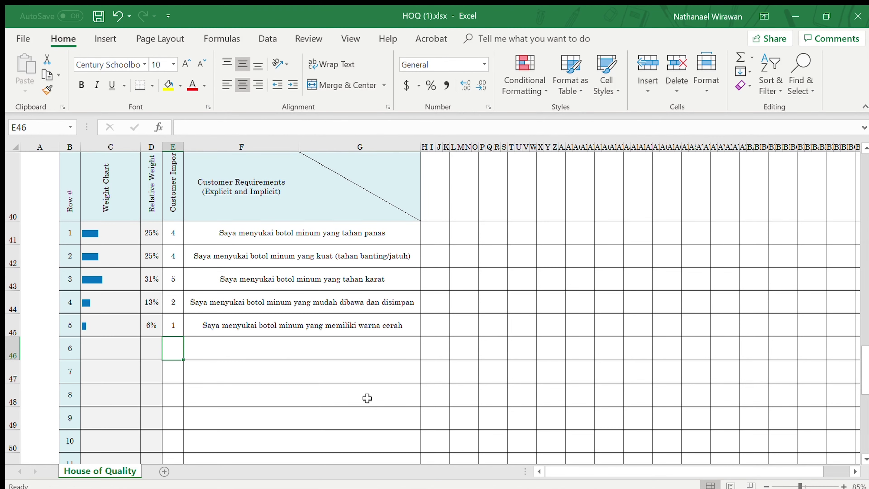
scroll(368, 397, up, 1)
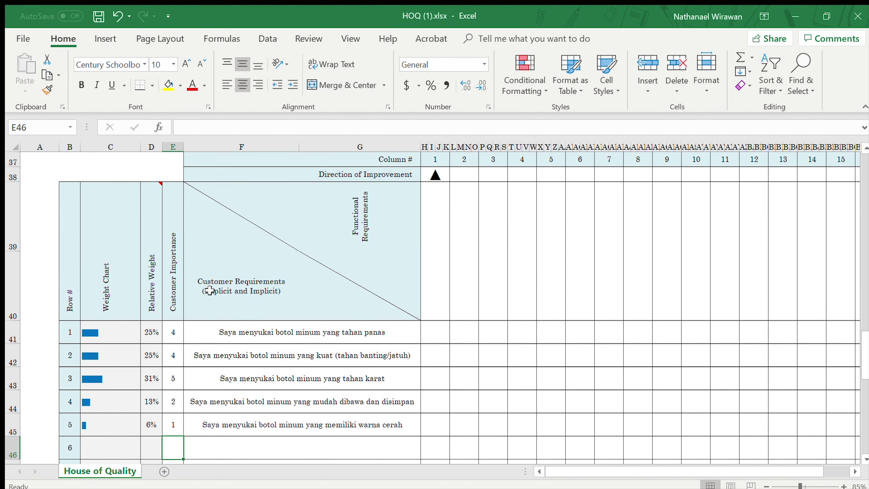
scroll(185, 304, down, 1)
scroll(188, 308, down, 1)
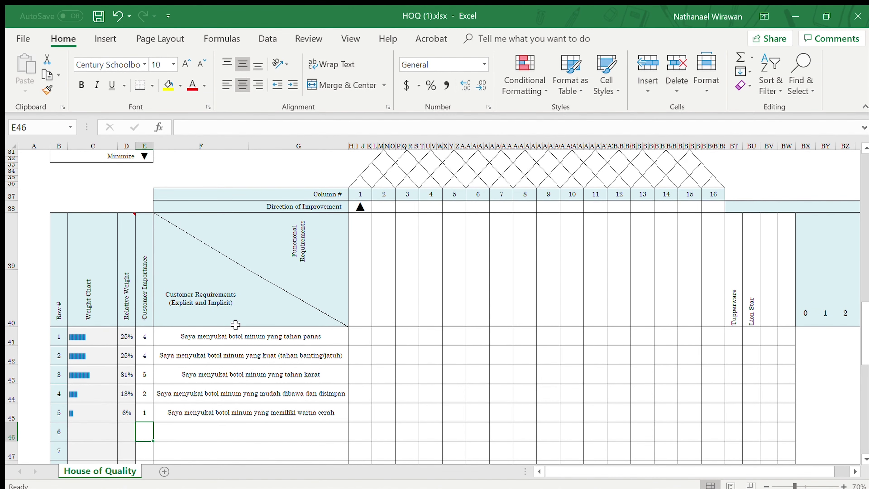
click(212, 338)
key(Left)
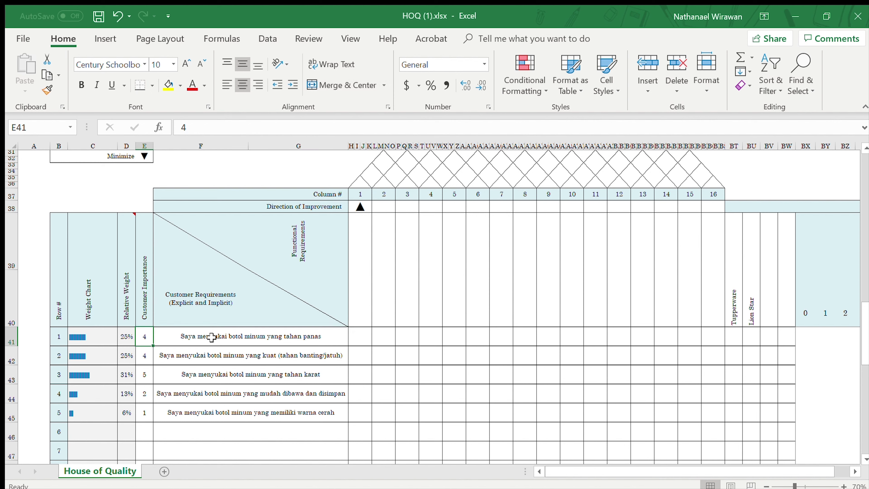
key(Down)
key(Up)
key(Down)
key(Down)
key(Down)
key(Down)
key(Up)
key(Up)
key(Up)
key(Up)
key(Up)
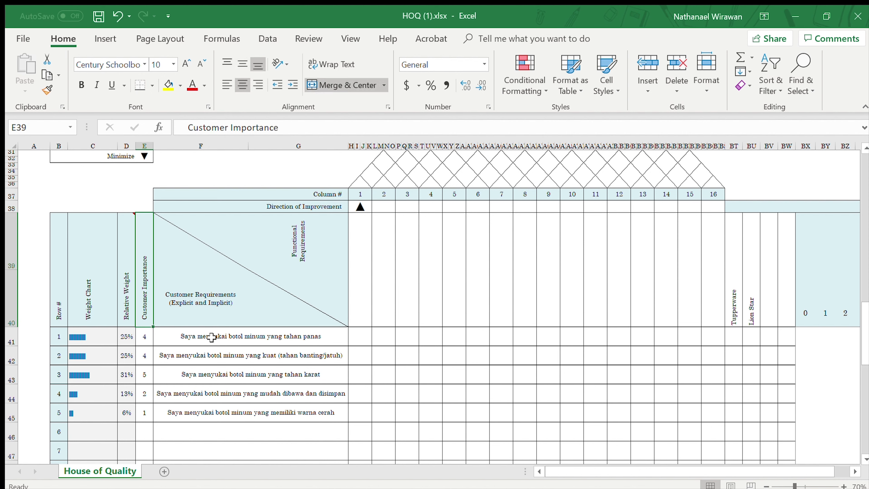
Step: Look over the empty functional requirement columns and the customer requirements they have to address
key(Left)
key(Right)
key(Left)
key(Right)
key(Right)
key(Right)
key(Up)
key(Right)
key(Right)
key(Right)
key(Right)
key(Right)
key(Right)
key(Right)
key(Right)
key(Right)
key(Right)
key(Down)
key(Left)
key(Left)
key(Left)
key(Left)
key(Left)
key(Left)
key(Left)
key(Left)
key(Left)
key(Left)
key(Left)
key(Down)
key(Up)
key(Down)
key(Down)
key(Down)
key(Down)
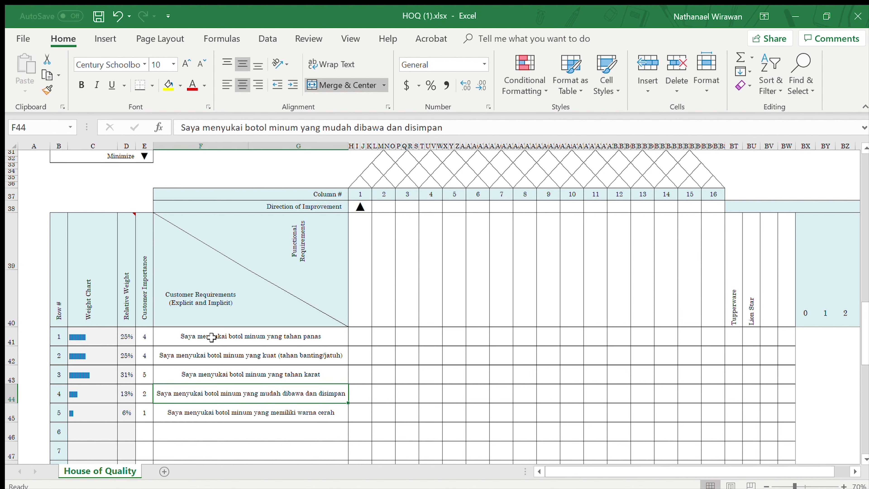
Step: Enter "Tingkat oksidasi material" as the functional requirement in column 1
key(Up)
key(Up)
key(Up)
key(Up)
key(Up)
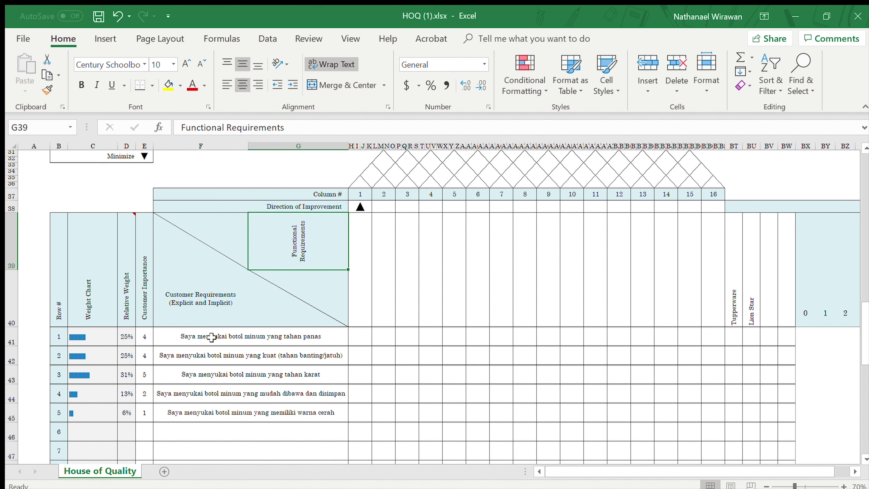
key(Right)
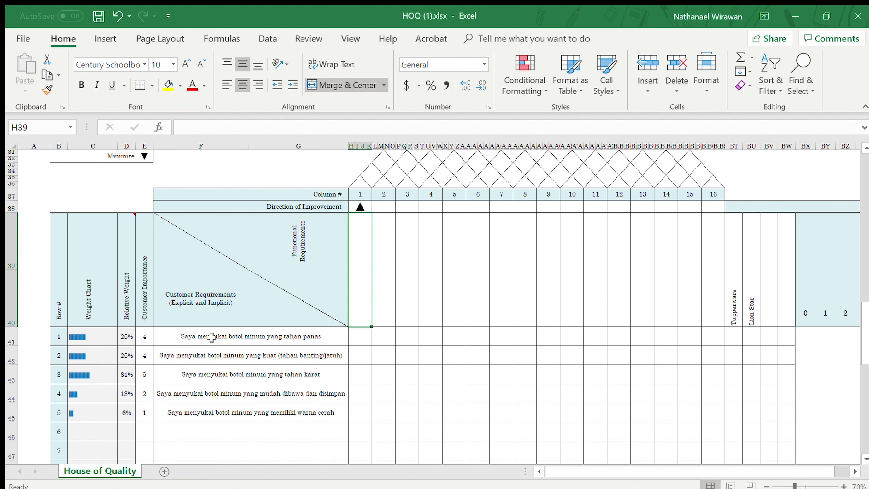
text(Tingkat oksidasi material)
key(Return)
Step: Enter "Titik leleh material" as the functional requirement in column 2
key(Right)
key(Up)
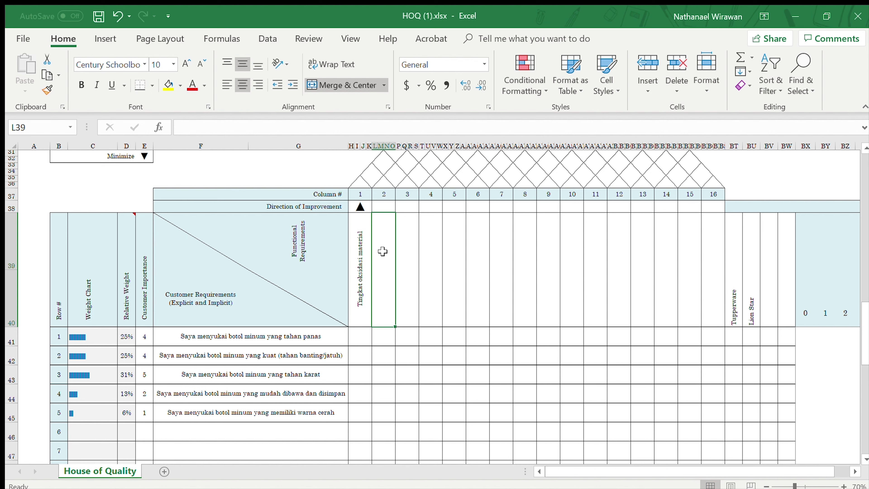
text(Titi)
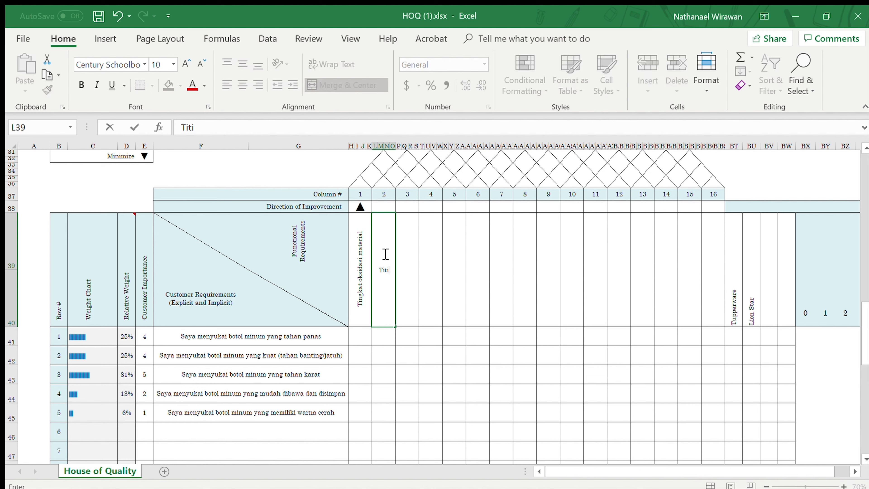
text(k leleh material)
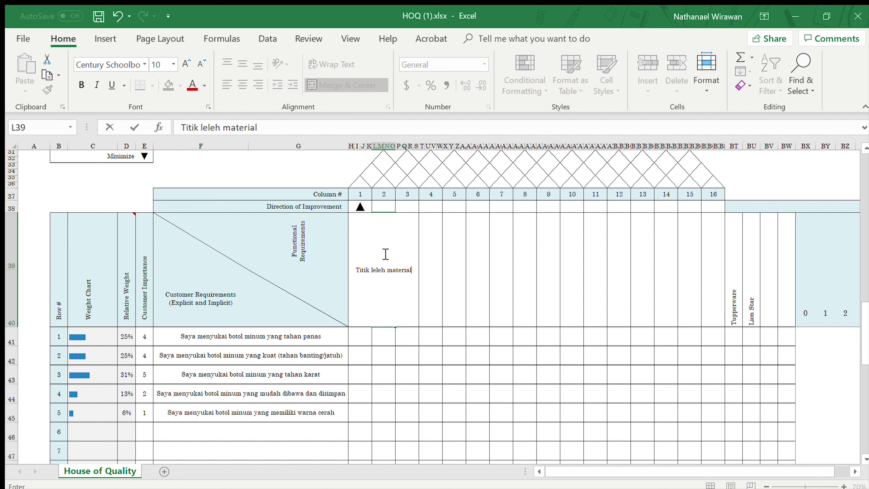
key(Return)
Step: Enter "Diameter botol minum" as the functional requirement in column 3
click(405, 267)
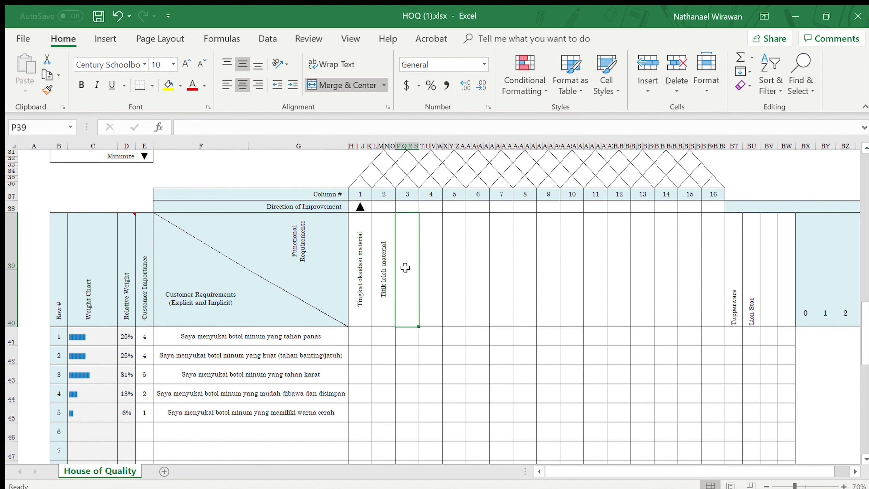
text(Diamet)
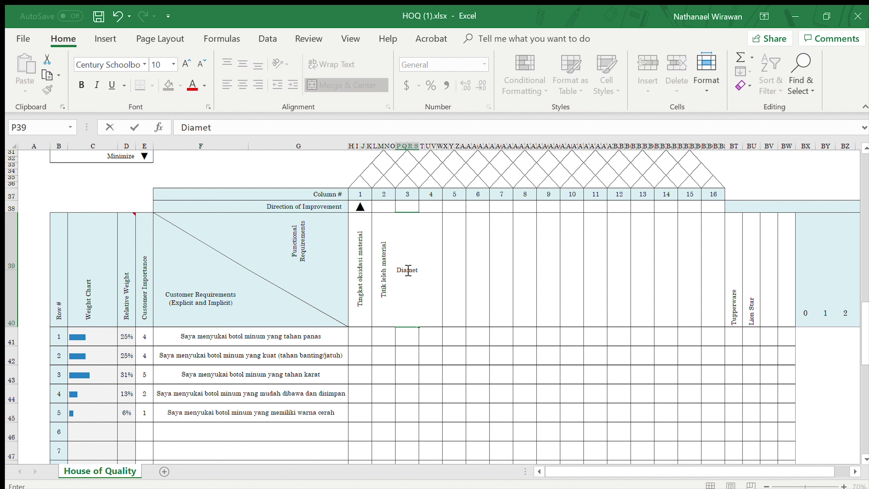
text(er bo)
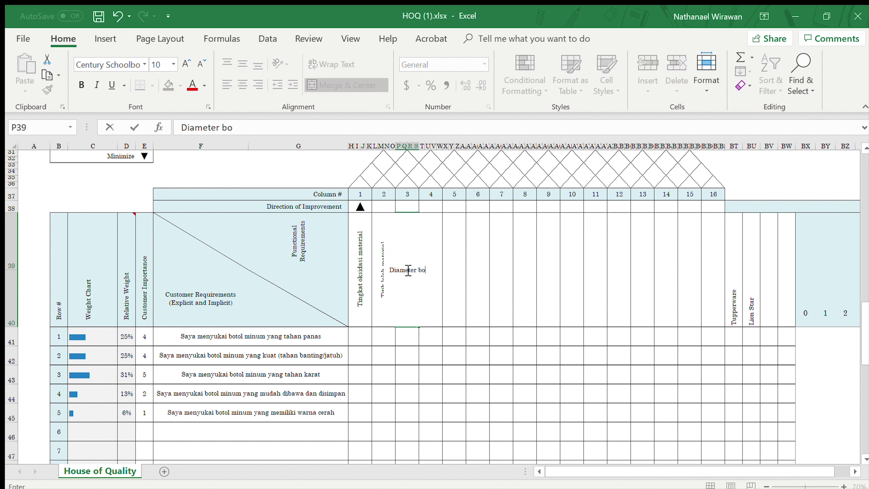
text(tol minum)
key(Return)
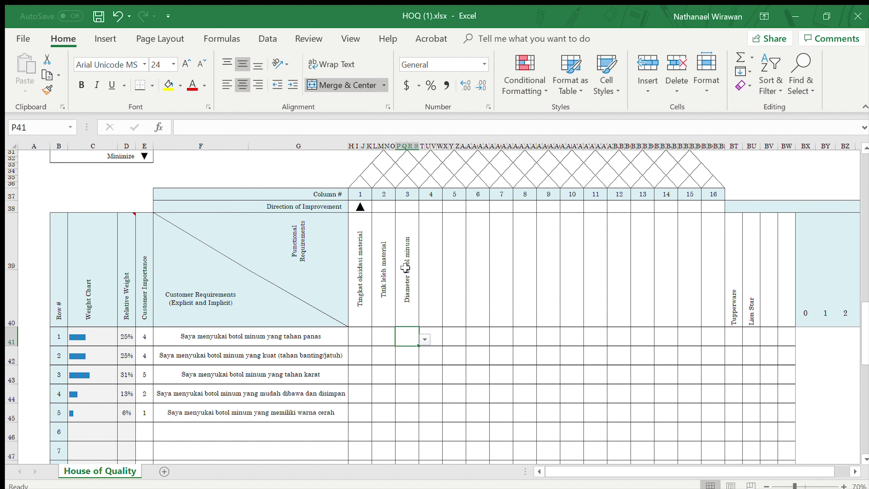
Step: Check customer requirement 4 and enter "Tingkat kecerahan warna" as the functional requirement in column 4
click(405, 267)
click(259, 380)
click(266, 389)
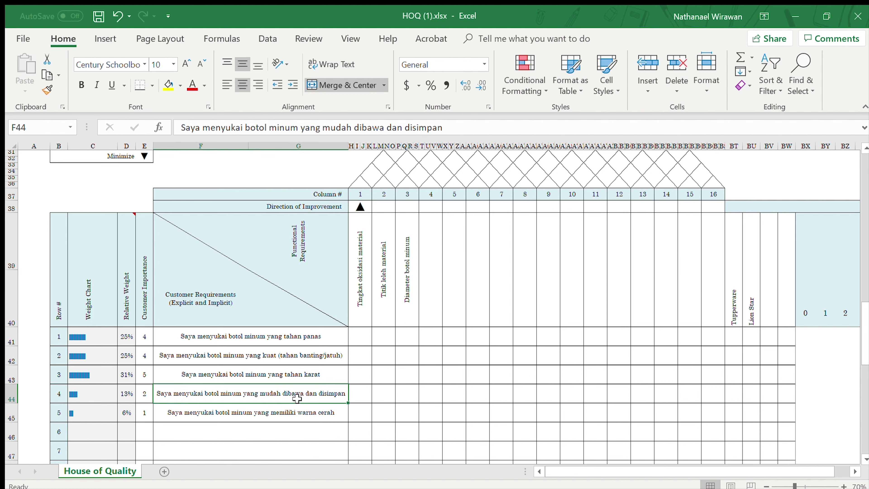
click(432, 273)
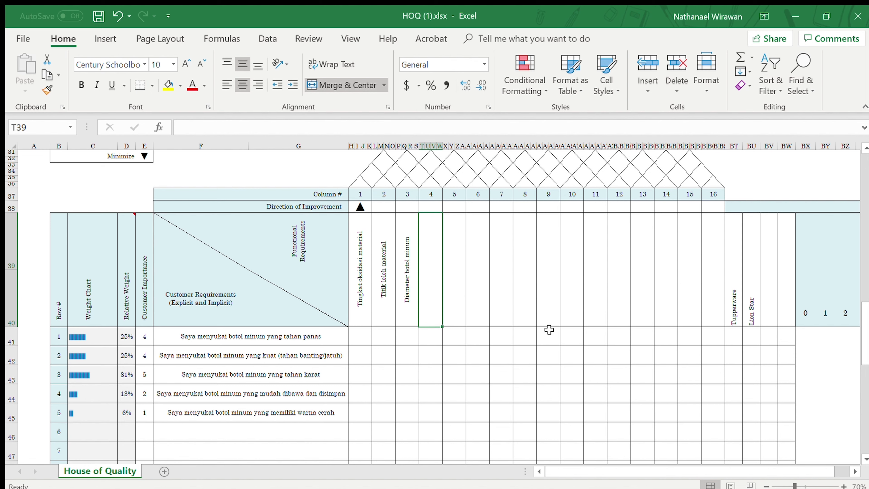
text(Tingkat kecerahan warna)
key(Return)
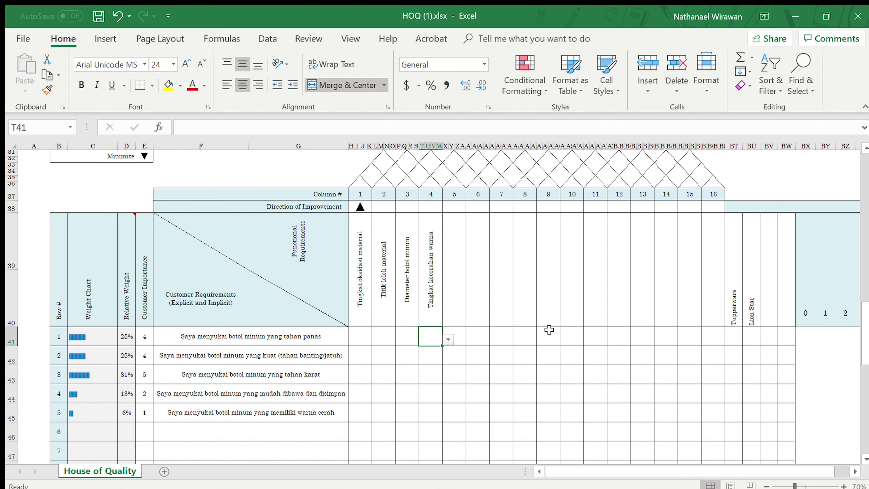
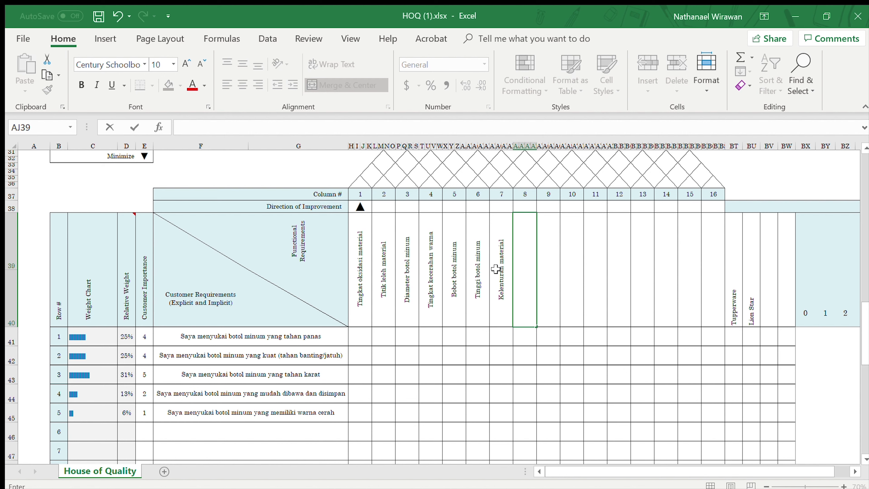
Step: Enter "Kekerasan material" as the functional requirement in column 8
text(ekerasan )
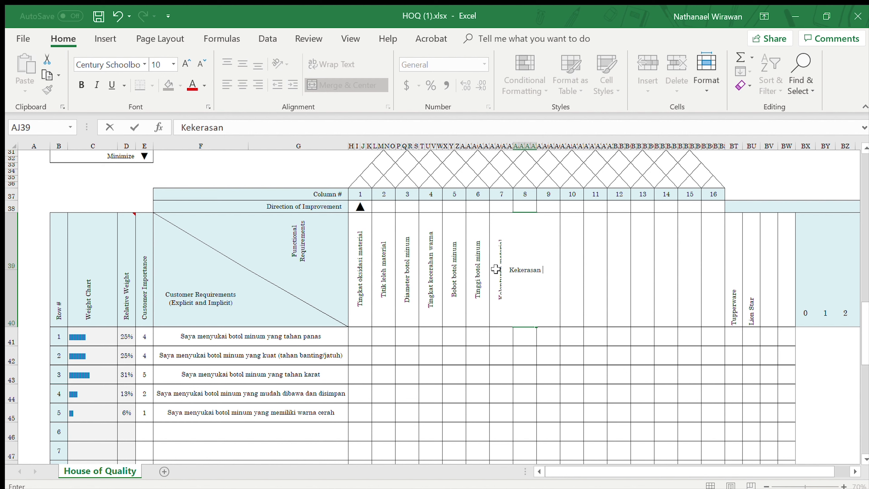
text(material)
key(Return)
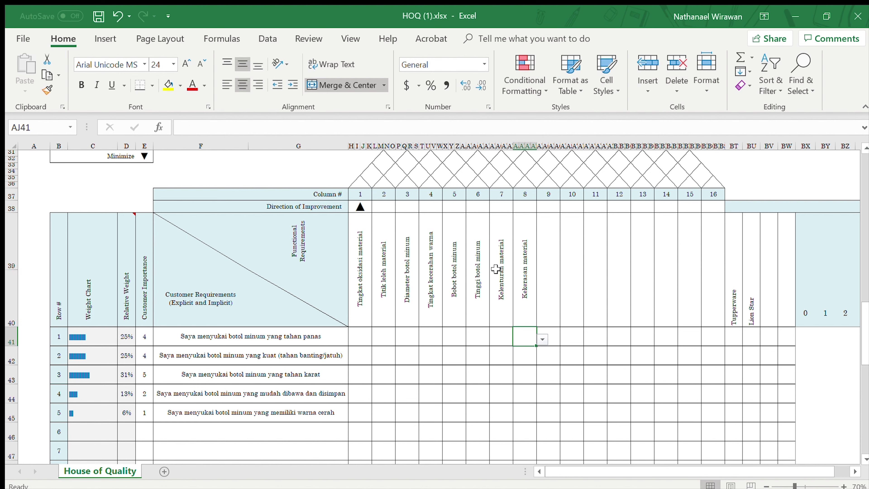
Step: Review the functional requirements in columns 1 to 8 against the list of customer requirements
click(446, 251)
click(522, 255)
drag(363, 262, 516, 263)
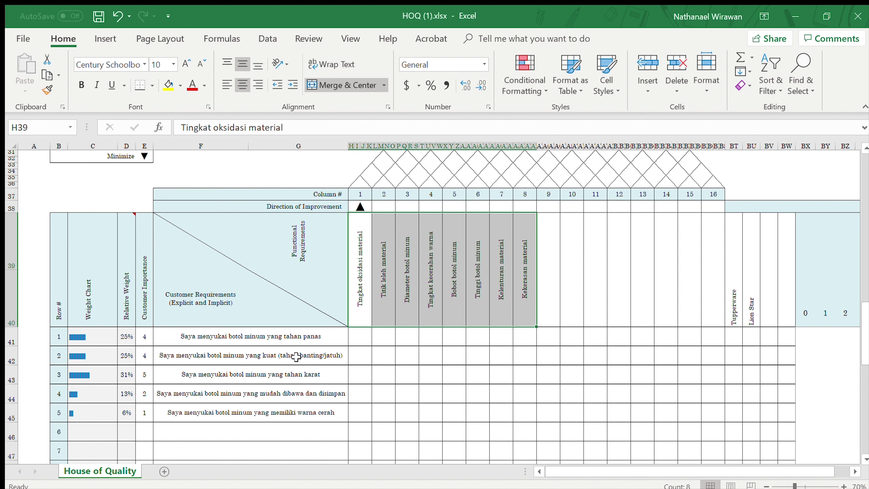
click(187, 294)
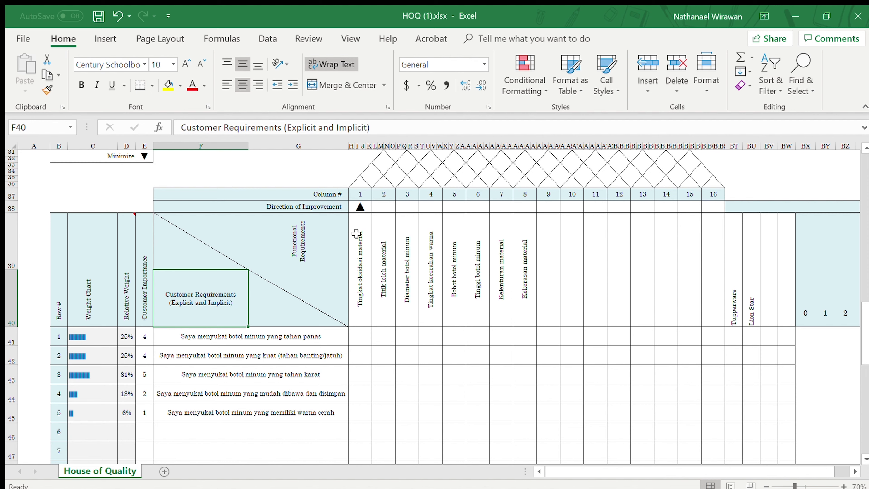
click(483, 264)
Step: Clear the direction of improvement for "Tingkat oksidasi material" in column 1 and set it to minimize (▼)
click(369, 211)
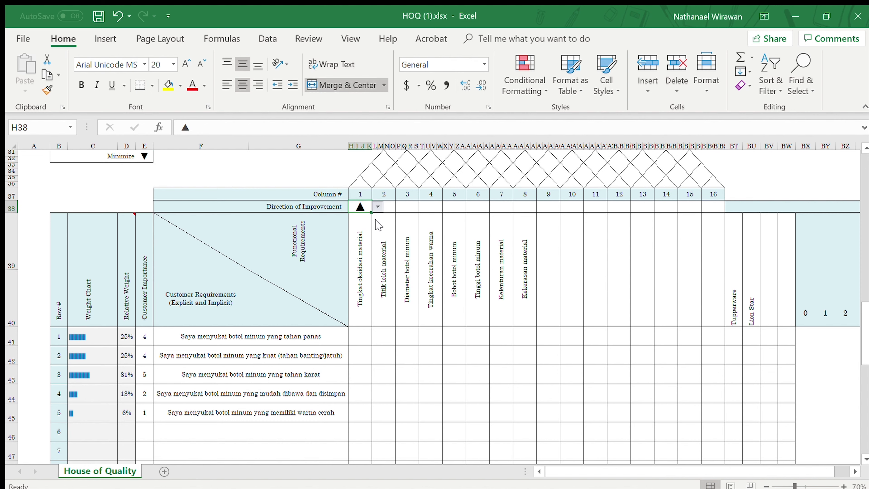
key(Delete)
drag(556, 472, 566, 474)
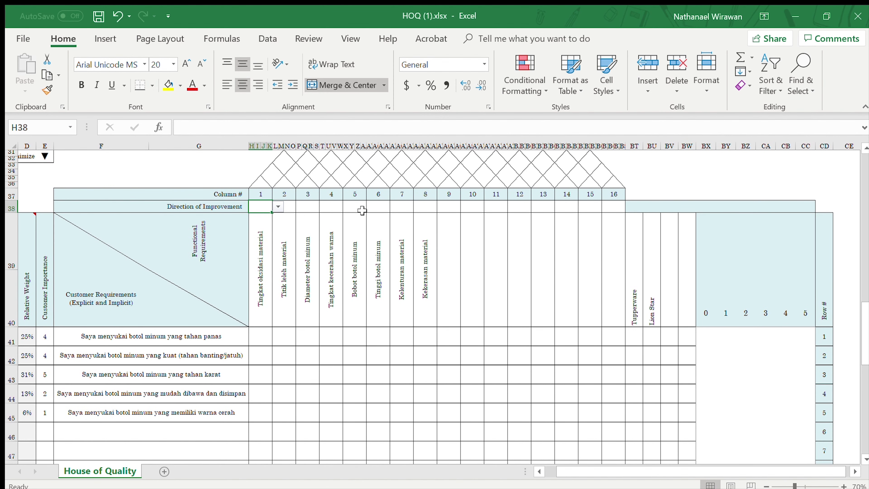
click(191, 238)
drag(256, 243, 424, 250)
click(490, 253)
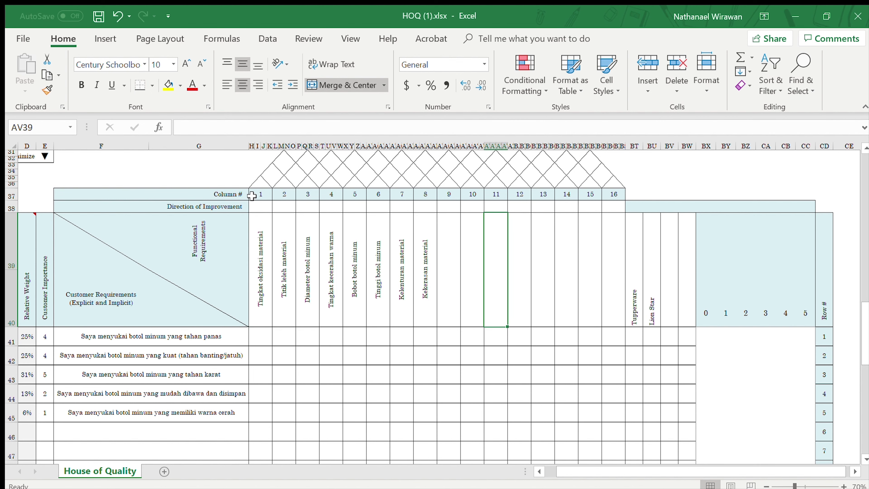
click(265, 206)
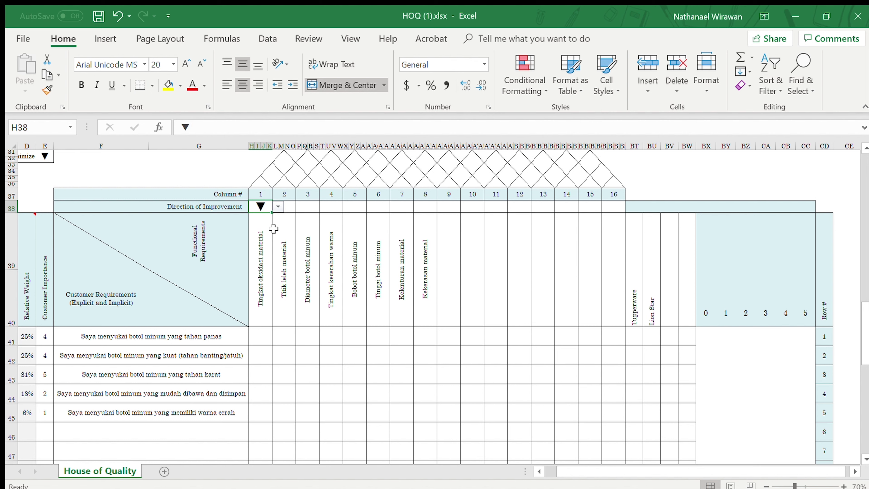
click(254, 254)
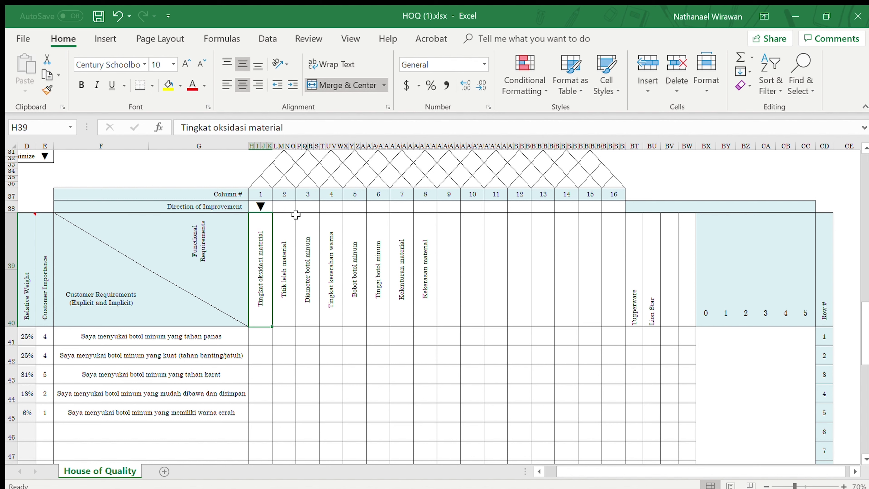
Step: Set the direction of improvement for "Titik leleh material" in column 2 to maximize (▲)
click(283, 233)
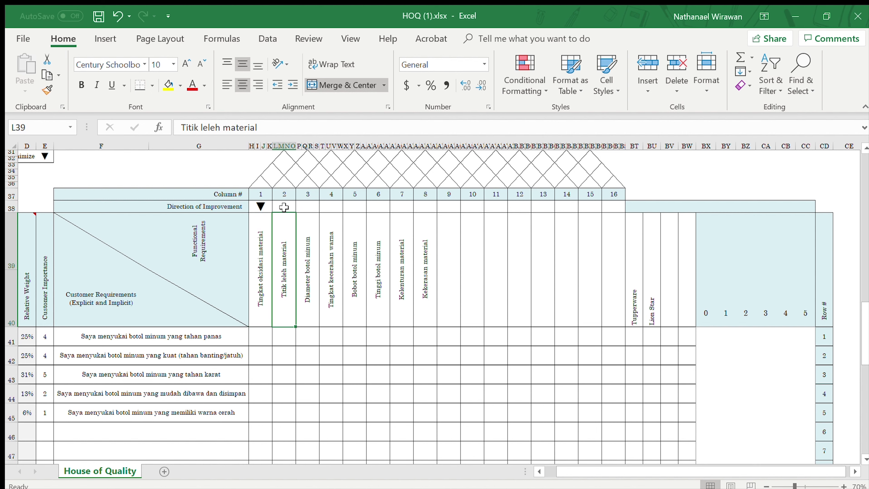
click(293, 207)
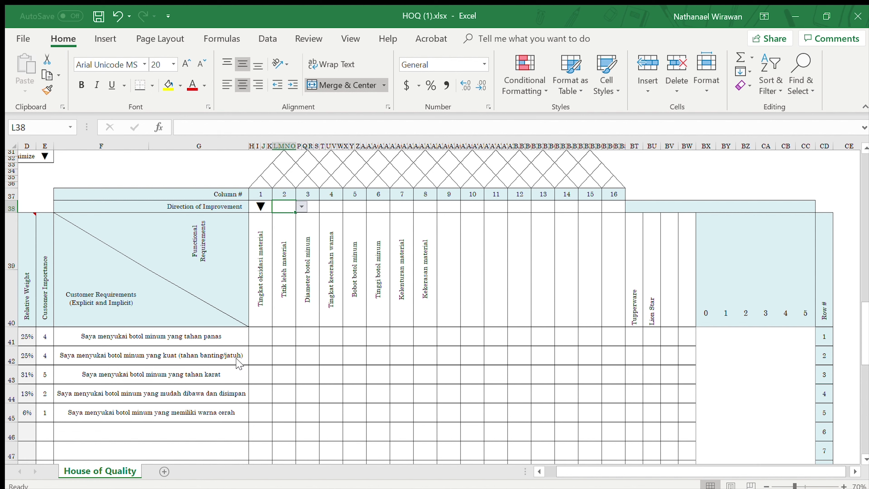
click(148, 344)
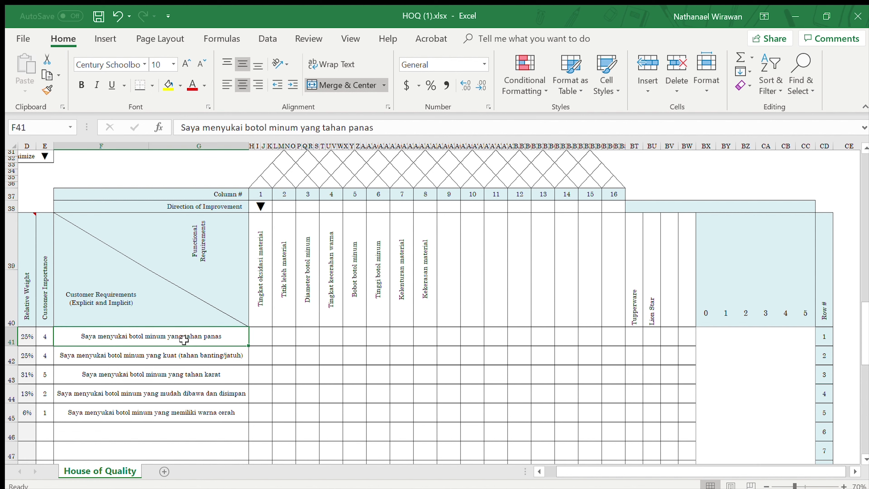
click(294, 282)
click(288, 207)
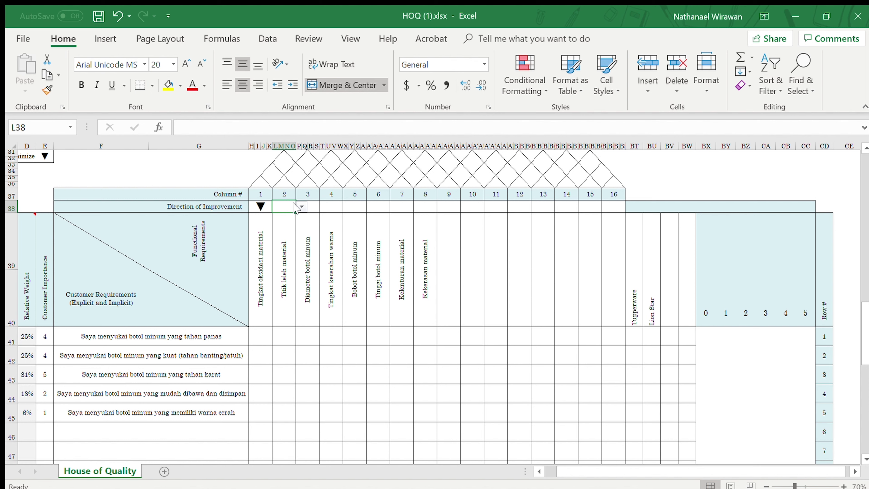
click(301, 207)
click(285, 217)
Step: Set the direction of improvement for "Diameter botol minum" in column 3 to minimize (▼)
click(299, 238)
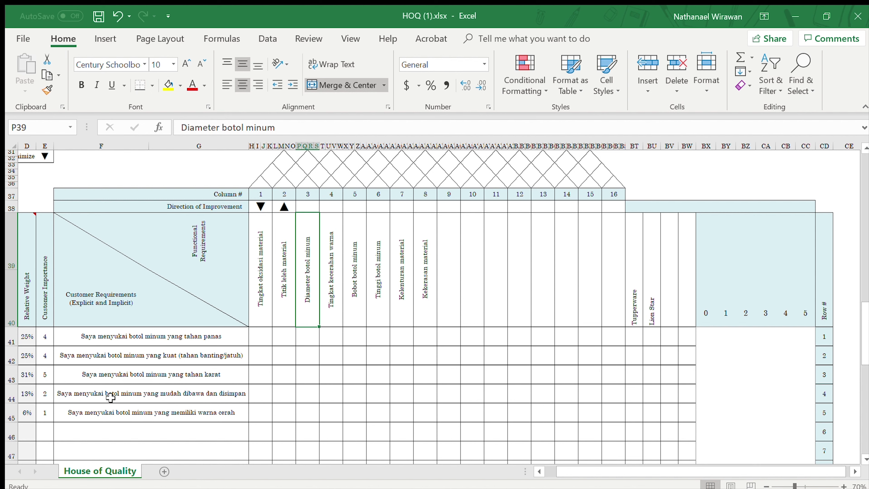
click(130, 397)
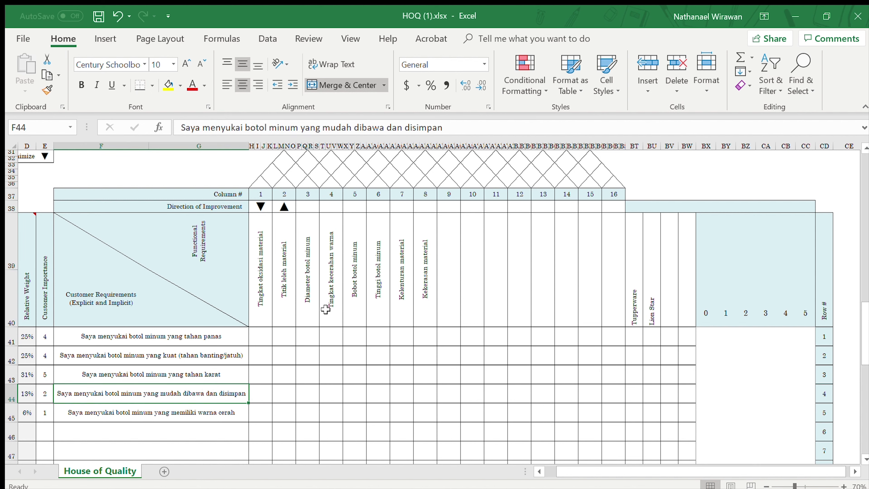
click(313, 259)
click(313, 207)
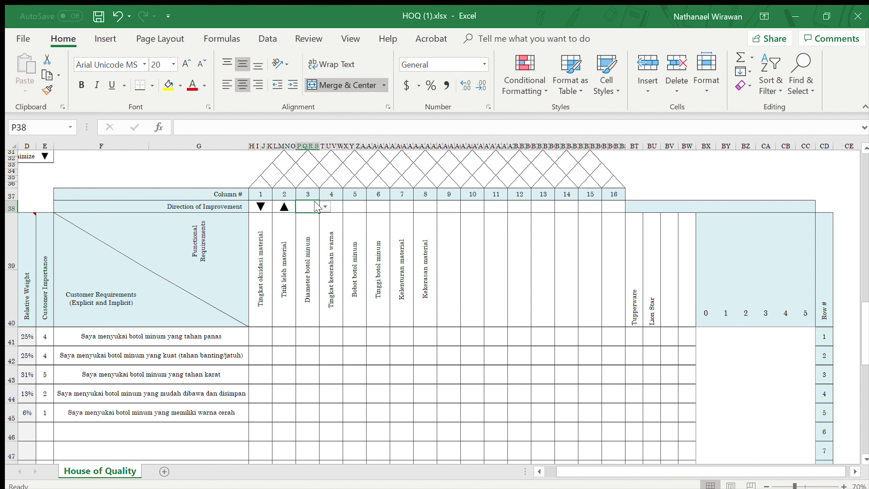
click(325, 206)
click(312, 227)
Step: Set the direction of improvement for "Tingkat kecerahan warna" in column 4 to maximize (▲)
click(357, 237)
click(330, 206)
click(333, 232)
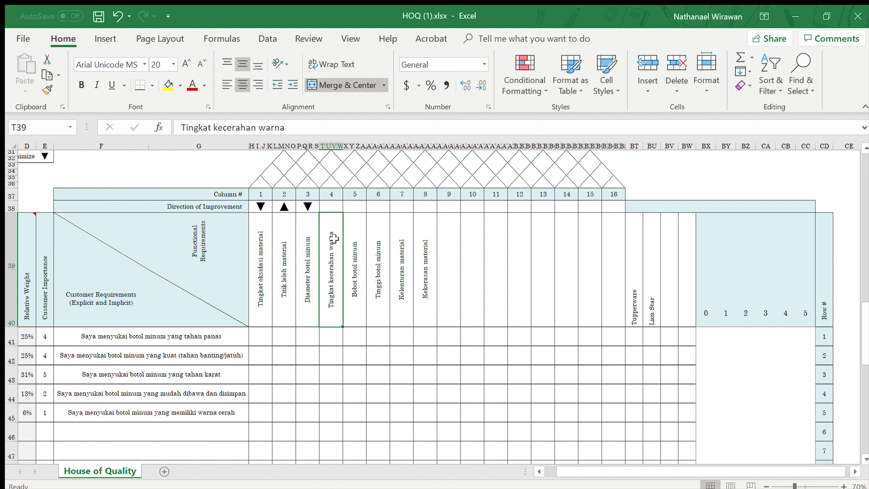
click(337, 205)
click(348, 206)
click(334, 219)
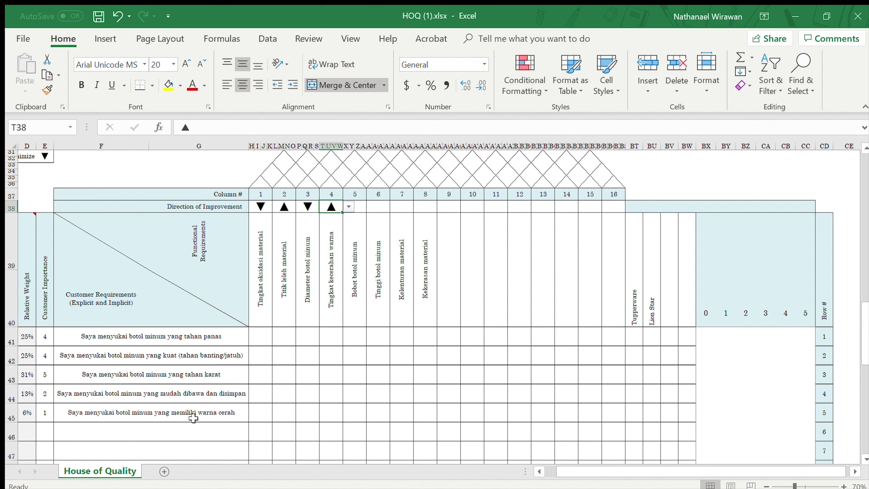
Step: Set the direction of improvement to minimize (▼) for "Bobot botol minum" and "Tinggi botol minum" in columns 5 and 6
click(354, 260)
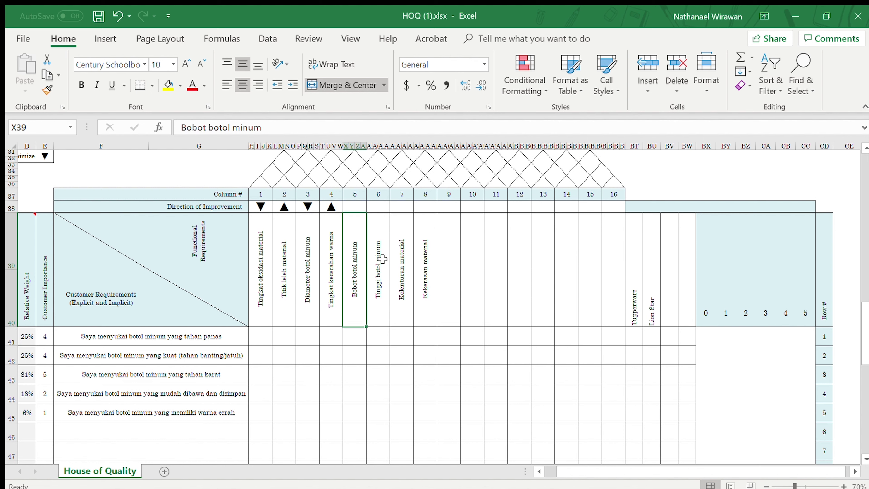
click(357, 206)
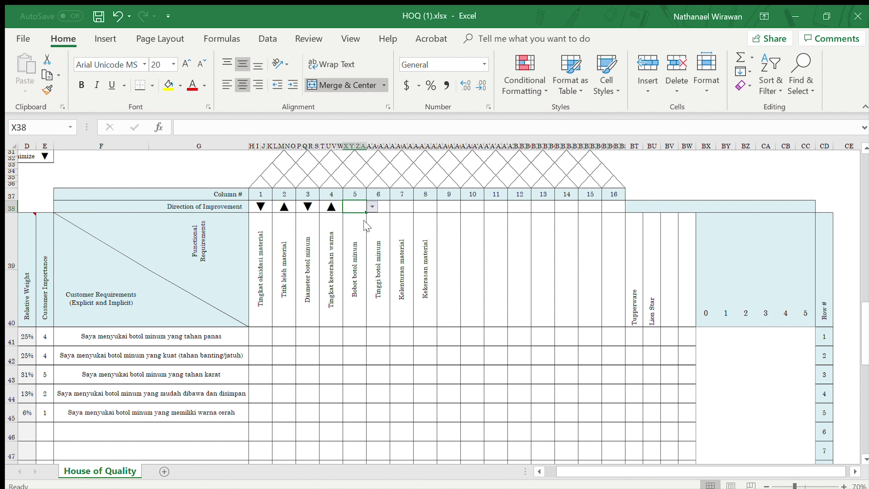
click(371, 207)
click(363, 227)
click(381, 246)
click(379, 207)
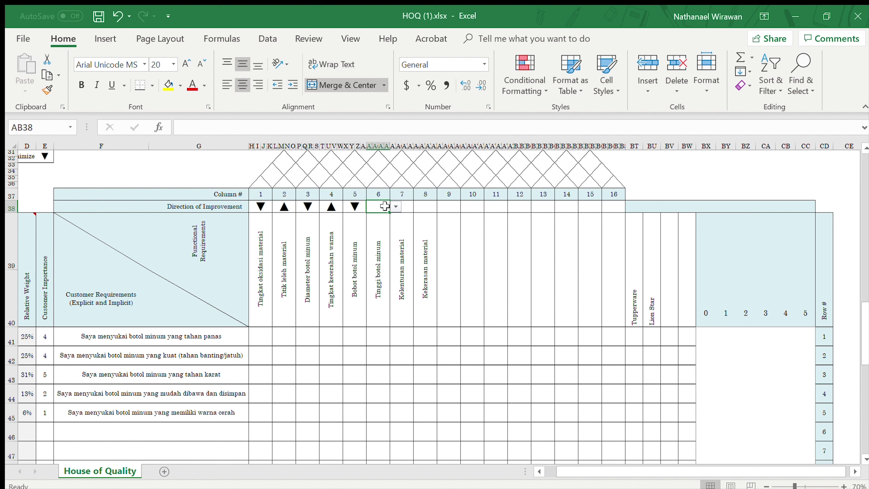
text(▼)
Step: Set the direction of improvement to maximize (▲) for "Kelenturan material" and "Kekerasan material" in columns 7 and 8
click(402, 252)
click(401, 206)
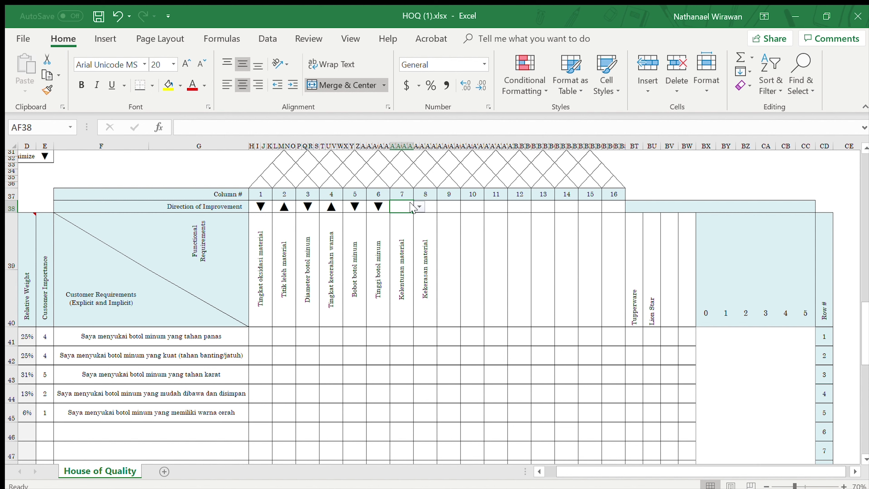
text(▲)
click(423, 241)
click(435, 205)
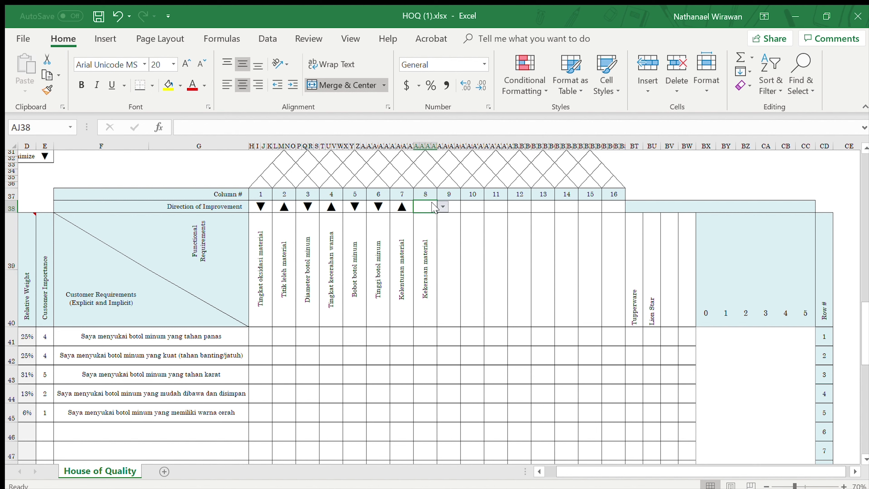
text(▲)
key(ctrl+Return)
scroll(448, 265, up, 2)
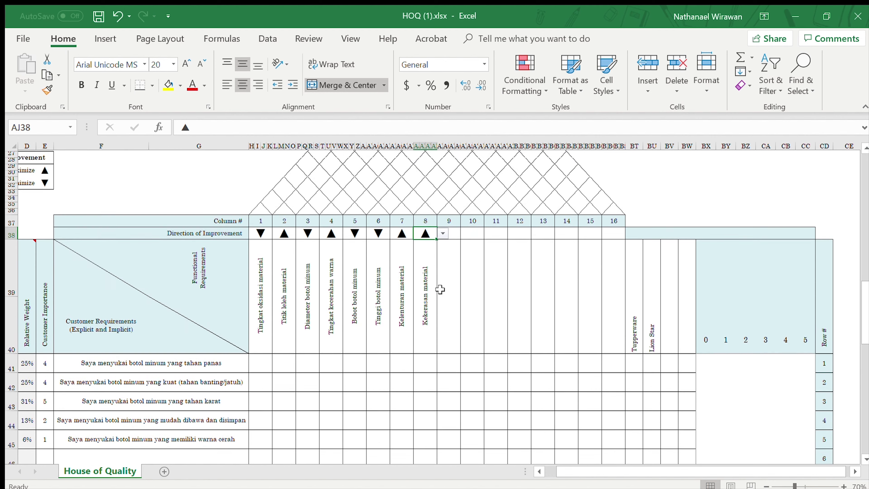
Step: Review the directions of improvement for columns 1 to 8 and examine the correlation roof above the functional requirements
scroll(408, 299, down, 2)
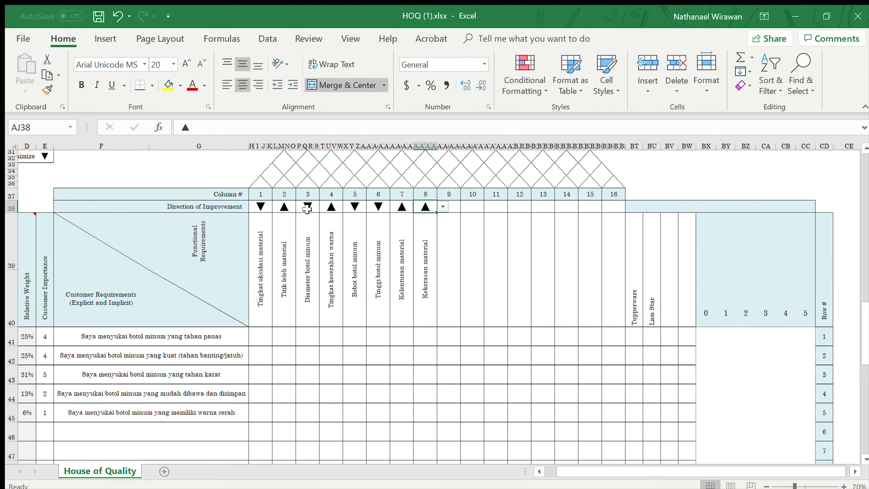
drag(256, 211, 418, 219)
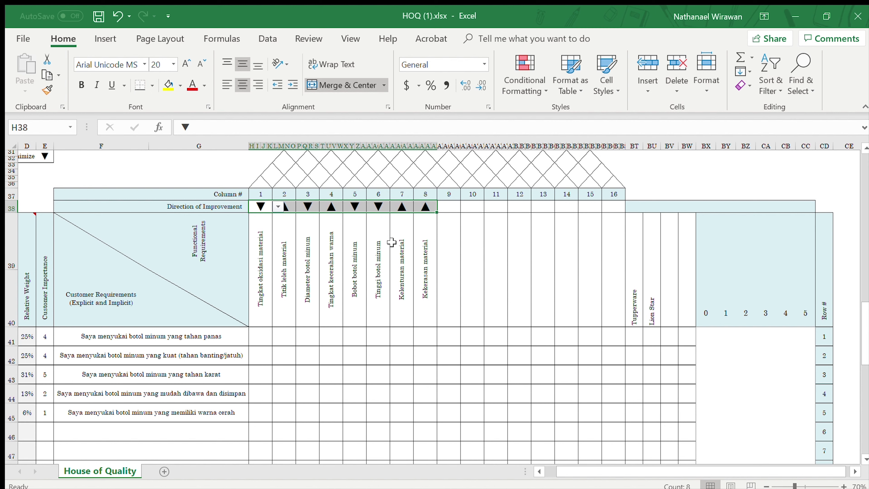
scroll(456, 285, up, 1)
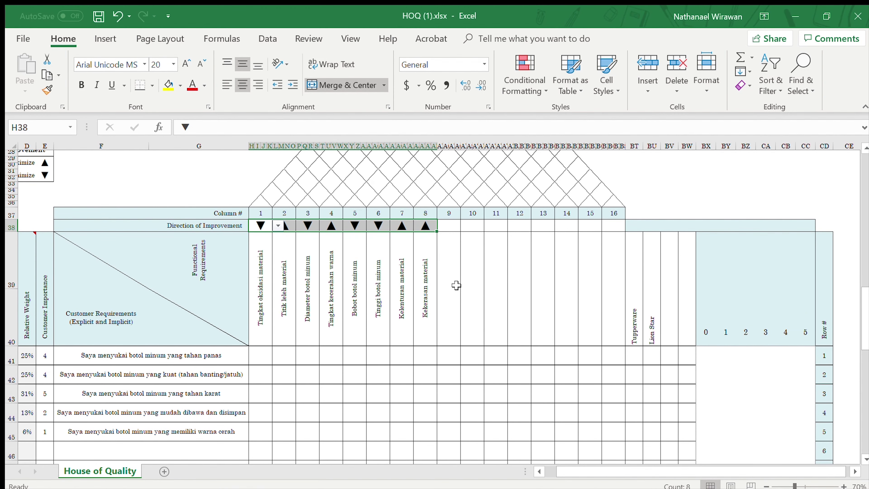
scroll(457, 285, up, 8)
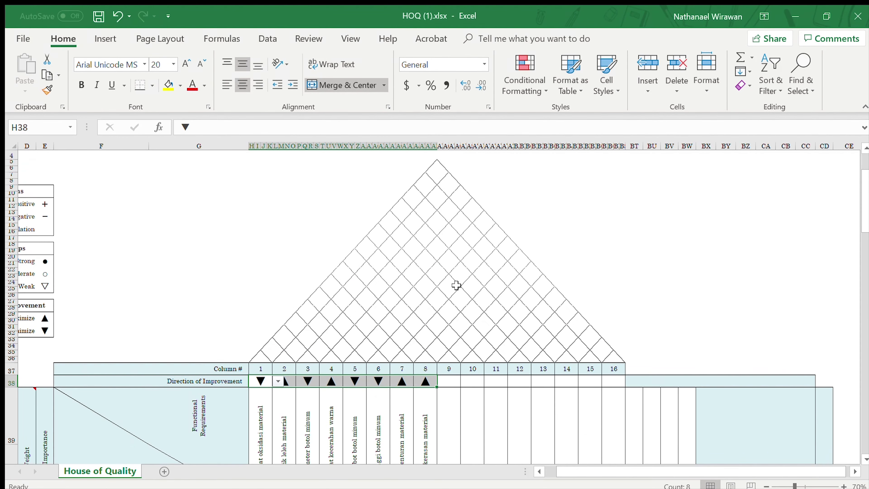
scroll(445, 287, up, 1)
scroll(443, 287, down, 1)
scroll(444, 287, up, 1)
scroll(443, 287, down, 1)
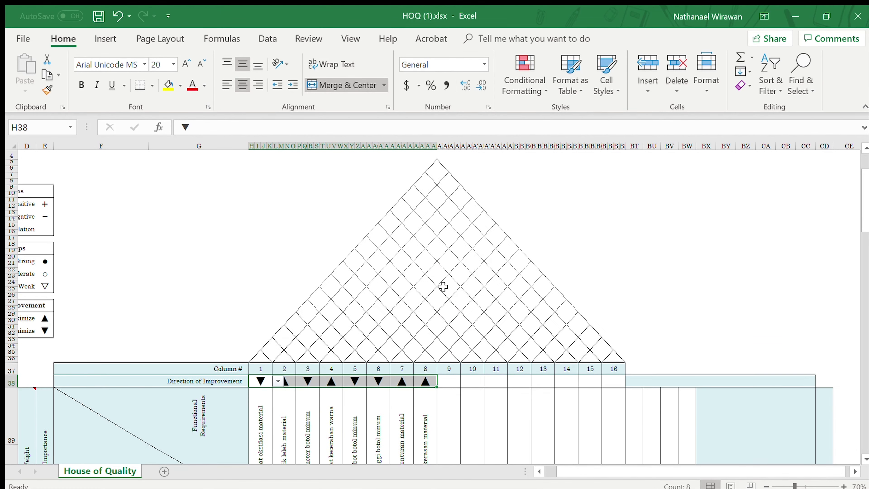
click(273, 349)
scroll(272, 349, down, 1)
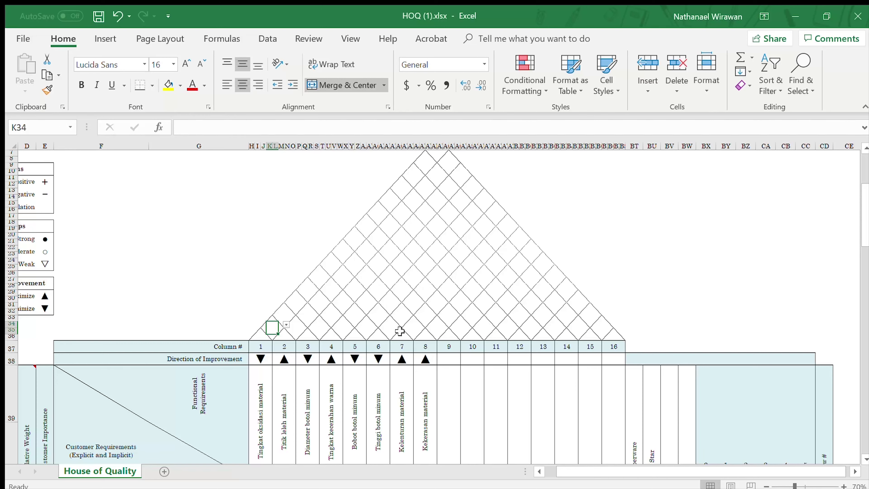
click(268, 343)
drag(268, 344, 448, 346)
click(390, 327)
click(272, 326)
Step: Mark a positive (+) correlation between "Diameter botol minum" and "Bobot botol minum" in the roof cell joining columns 3 and 5
click(312, 404)
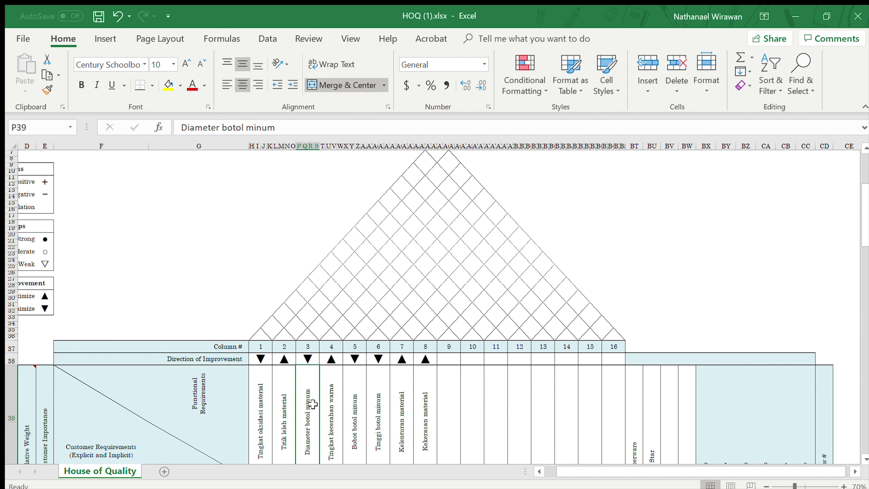
click(354, 403)
click(311, 391)
click(346, 390)
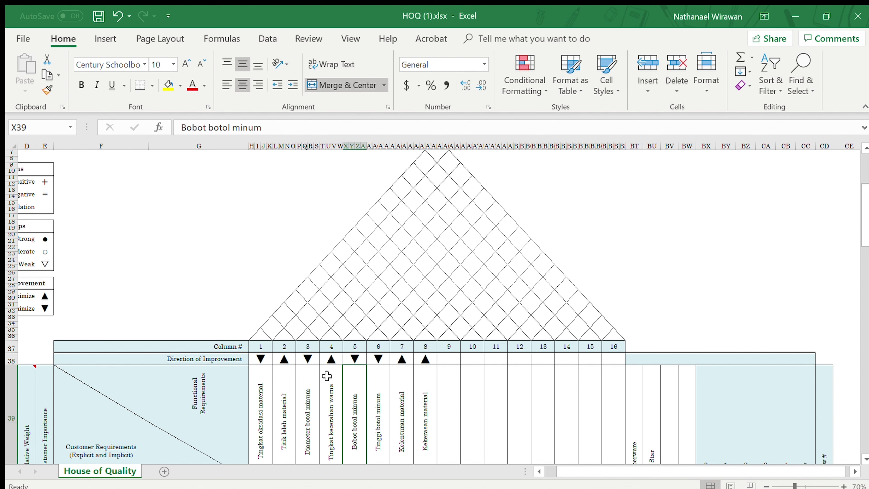
click(309, 344)
click(352, 344)
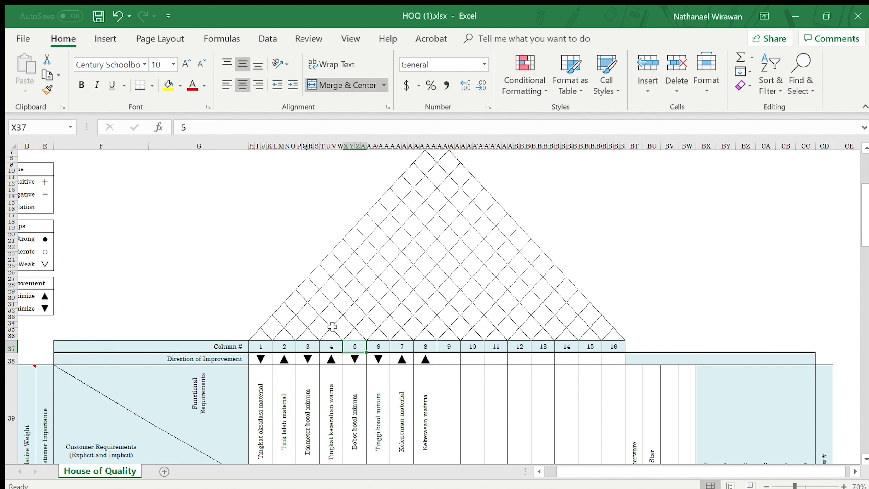
click(329, 314)
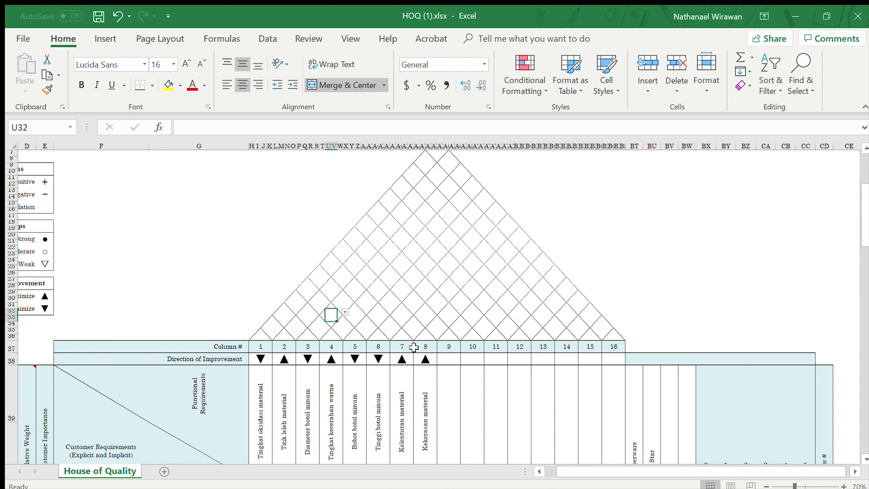
click(345, 312)
click(339, 323)
click(564, 261)
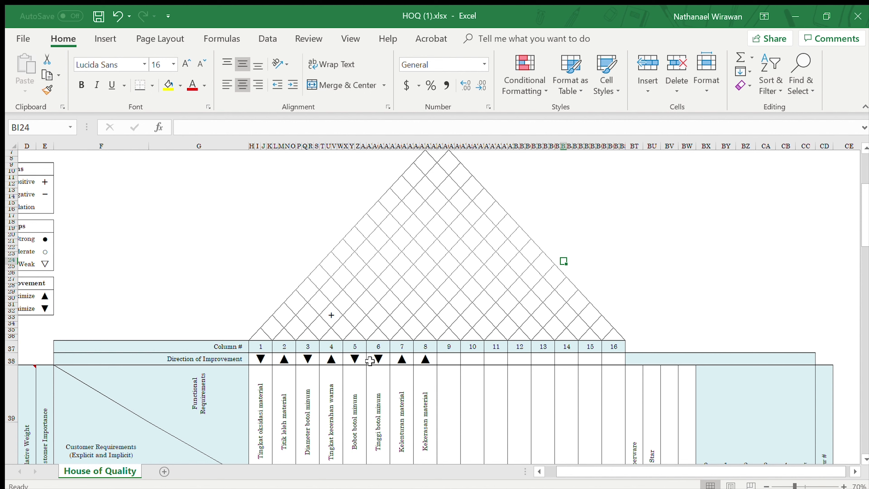
Step: Mark a positive (+) correlation between "Bobot botol minum" and "Tinggi botol minum" in the roof cell joining columns 5 and 6
click(366, 328)
text(+)
key(ctrl+Return)
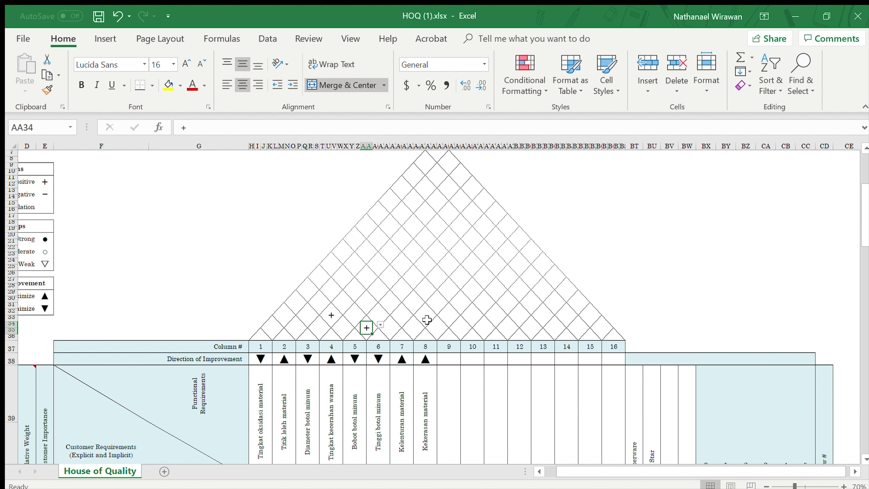
Step: Mark a negative (−) correlation between "Kelenturan material" and "Kekerasan material" in the roof cell joining columns 7 and 8
click(439, 391)
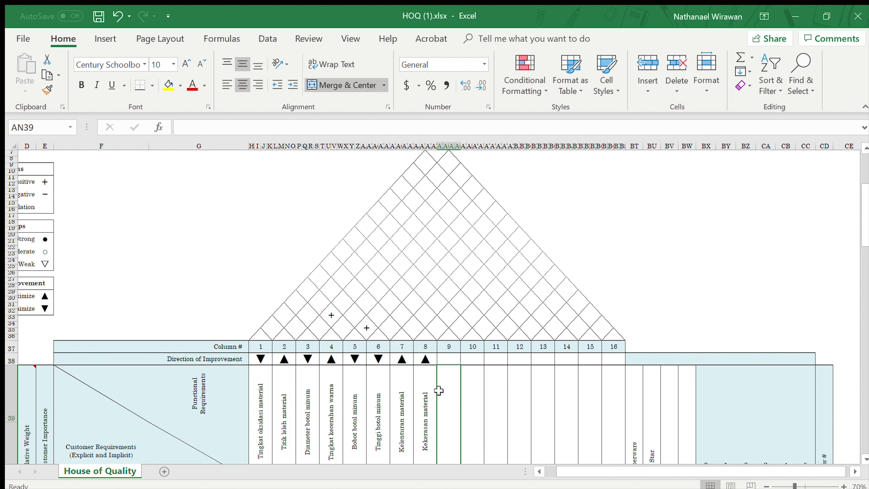
click(395, 421)
click(421, 415)
click(406, 398)
click(426, 383)
click(413, 376)
click(419, 373)
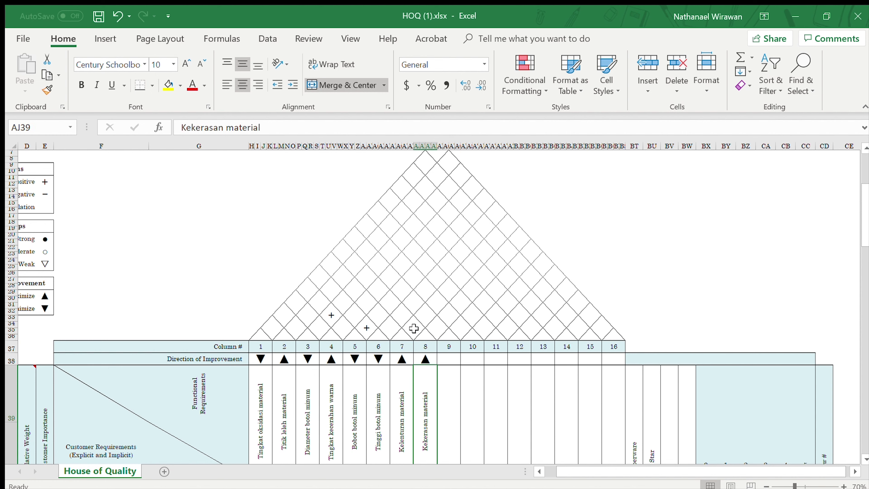
click(414, 328)
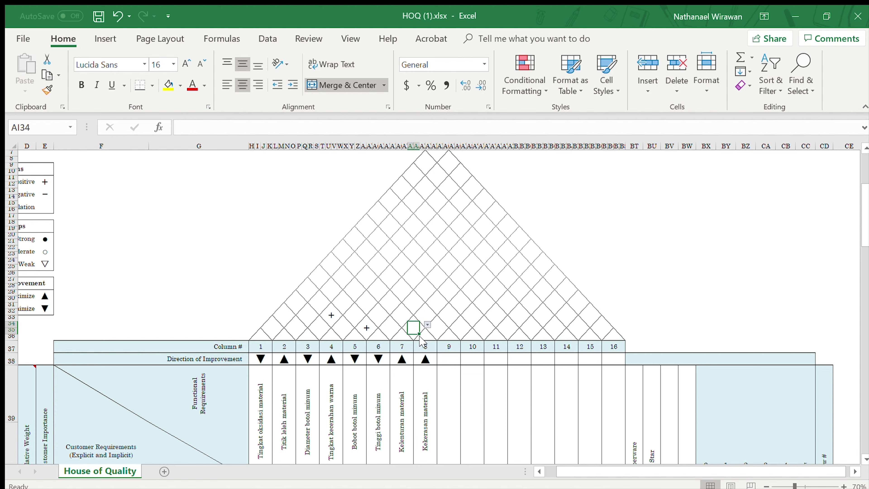
text(-)
key(ctrl+Return)
Step: Mark a negative (−) correlation between "Titik leleh material" and "Kelenturan material" in the roof cell joining columns 2 and 7
scroll(439, 380, down, 1)
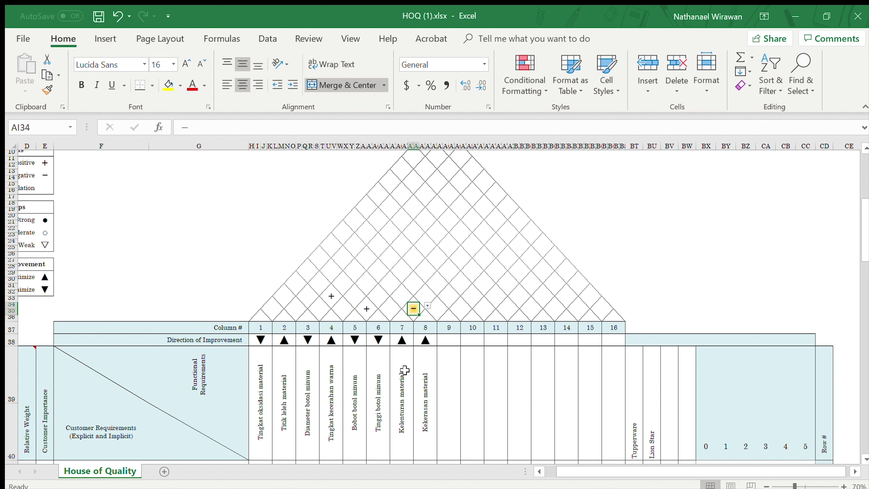
click(290, 390)
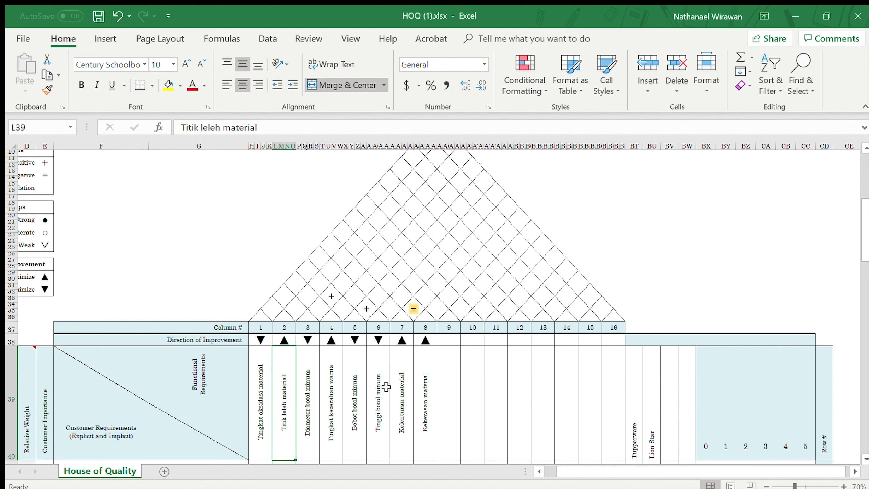
click(401, 388)
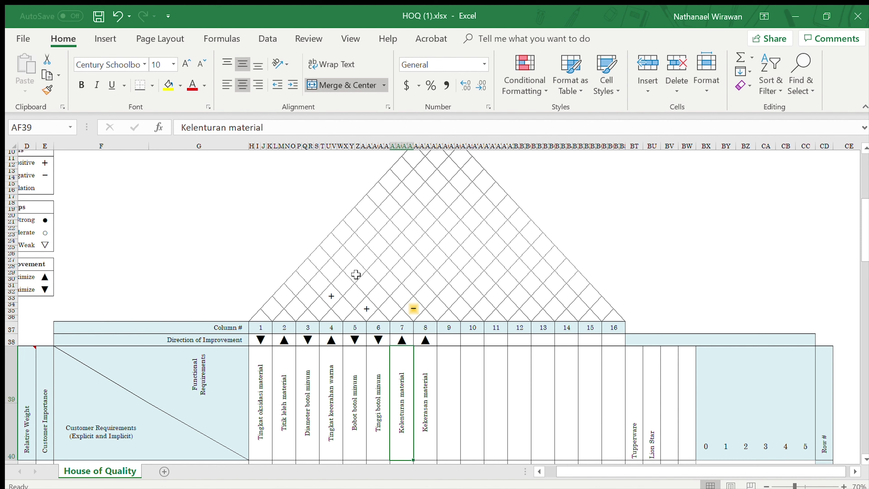
click(343, 259)
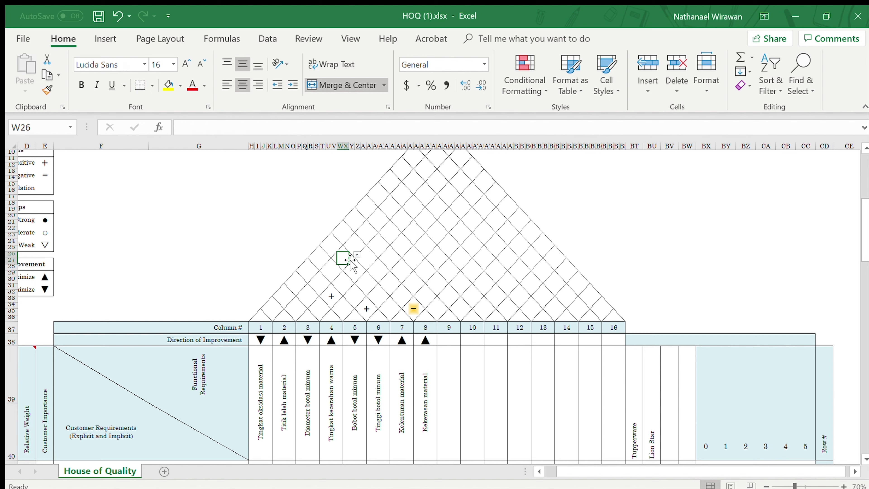
text(−)
click(523, 245)
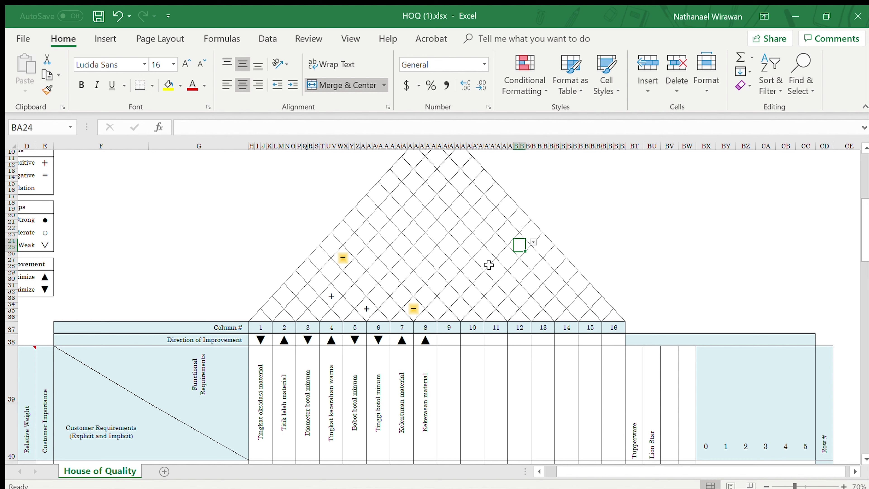
Step: Mark a positive (+) correlation between "Titik leleh material" and "Kekerasan material" in the roof cell joining columns 2 and 8
click(396, 357)
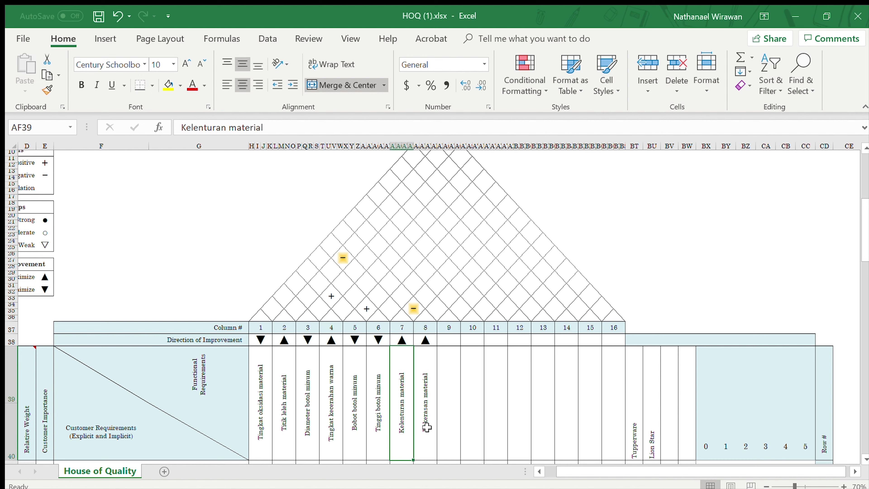
click(355, 247)
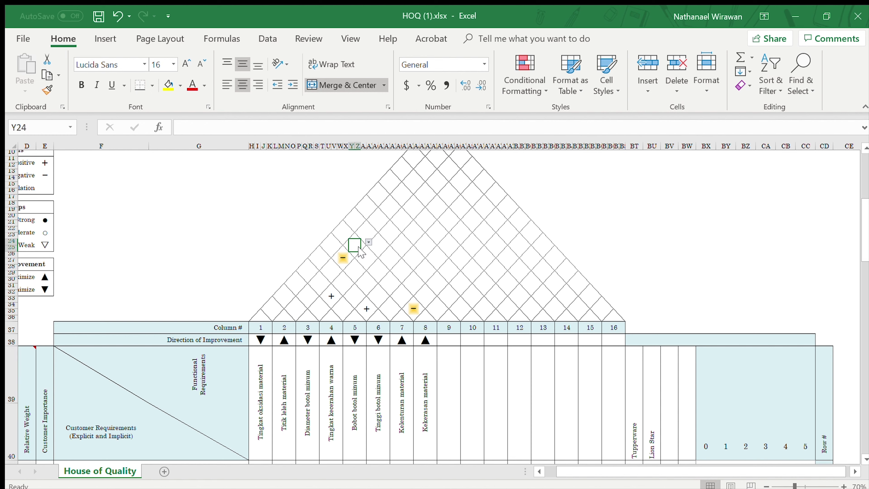
click(369, 242)
click(370, 257)
click(380, 268)
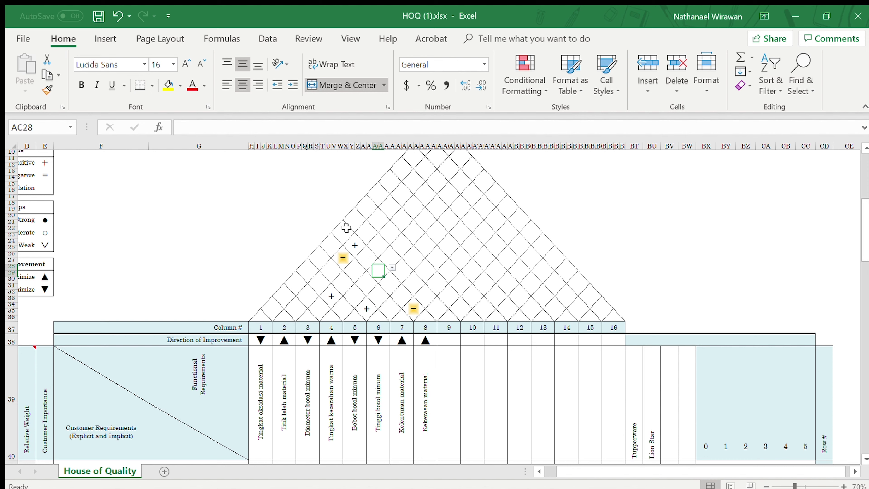
Step: Review the positive, negative and blank correlation cells in the roof over columns 1 to 8
scroll(377, 261, down, 1)
scroll(412, 290, up, 2)
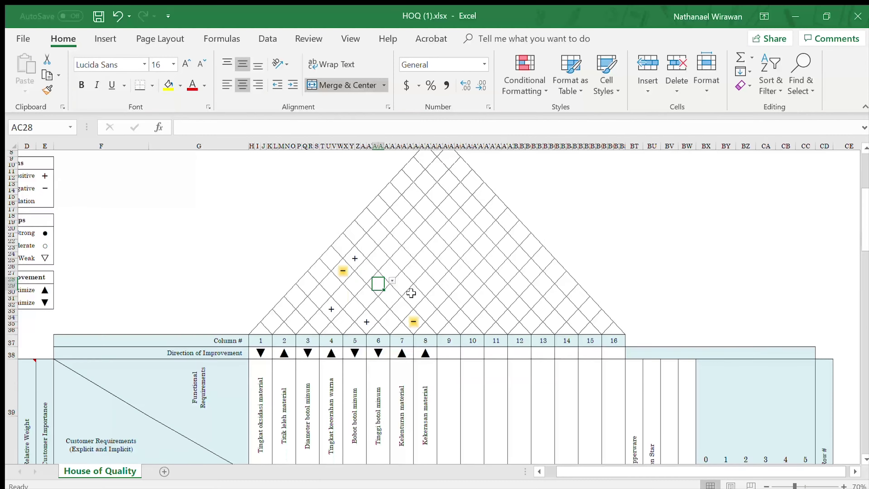
scroll(412, 289, down, 1)
click(437, 276)
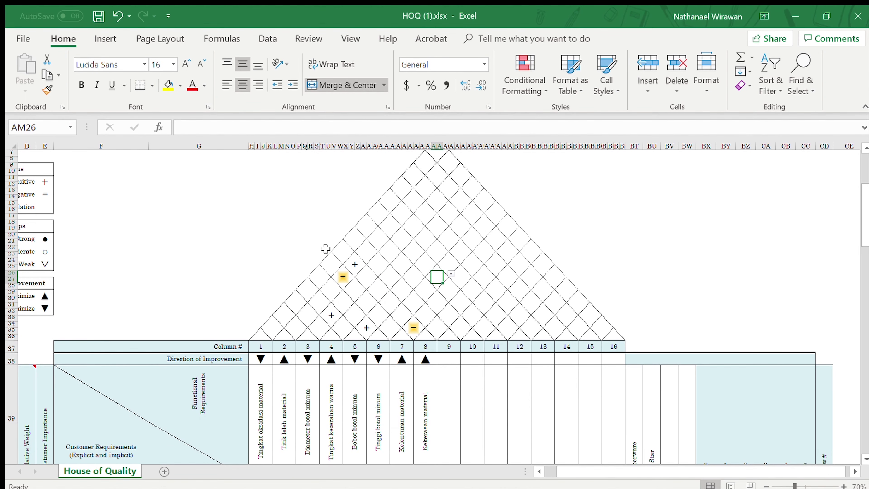
drag(252, 248, 429, 348)
click(669, 240)
scroll(386, 291, down, 3)
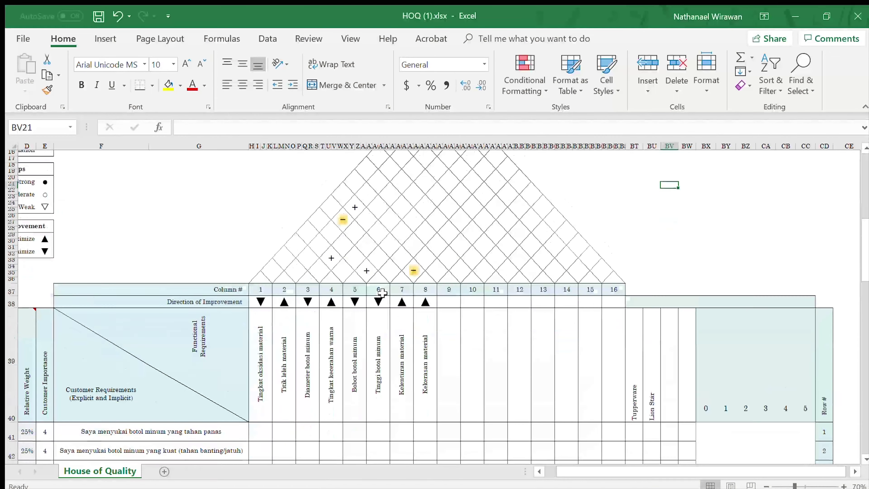
scroll(387, 291, up, 1)
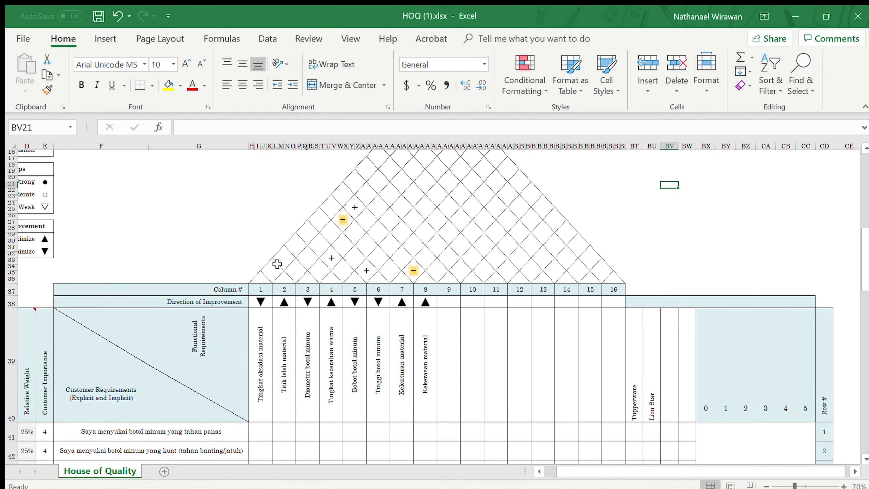
click(378, 258)
click(352, 234)
click(344, 244)
click(371, 245)
Step: Examine the empty relationship matrix between the five customer requirements and the eight functional requirements
scroll(390, 281, down, 2)
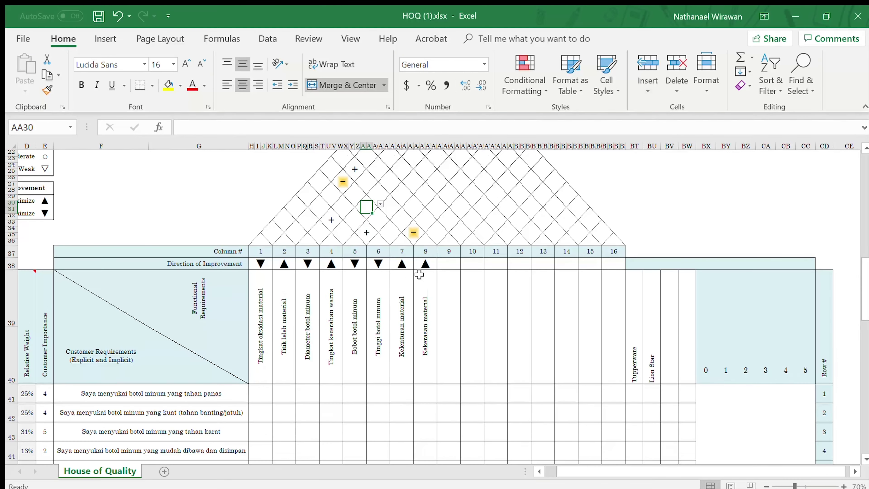
scroll(432, 280, down, 12)
scroll(445, 295, up, 11)
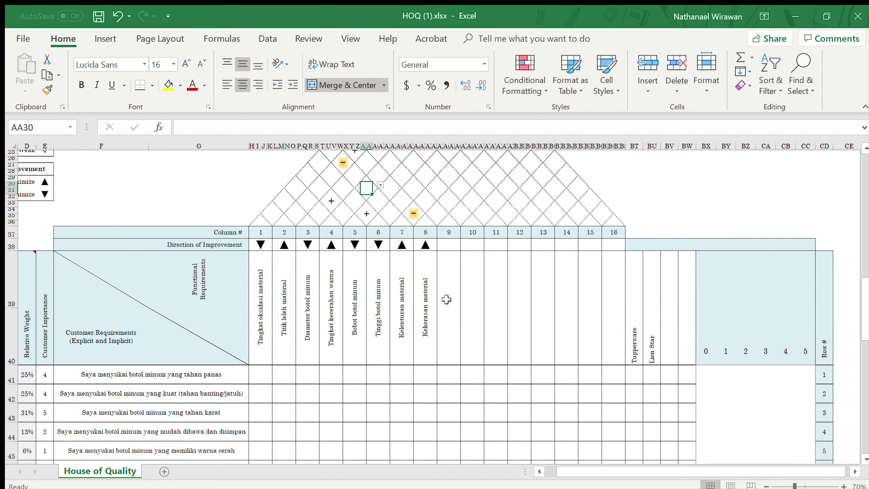
scroll(446, 300, down, 4)
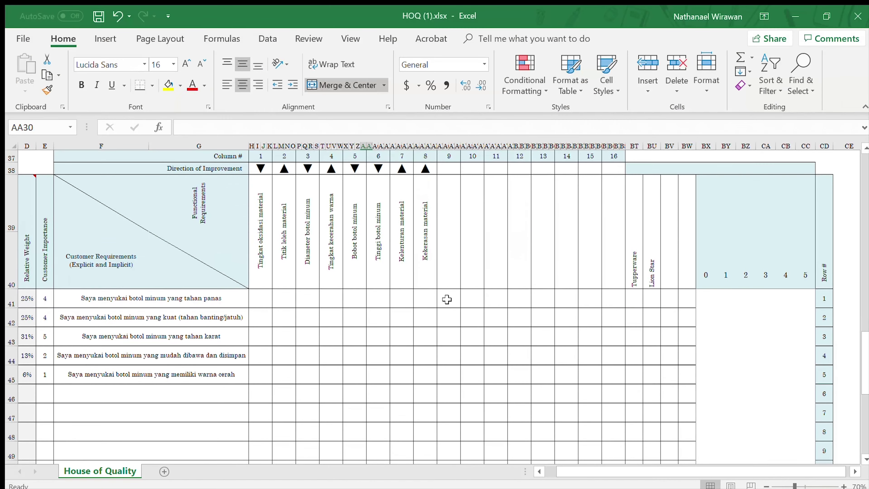
drag(257, 293, 418, 376)
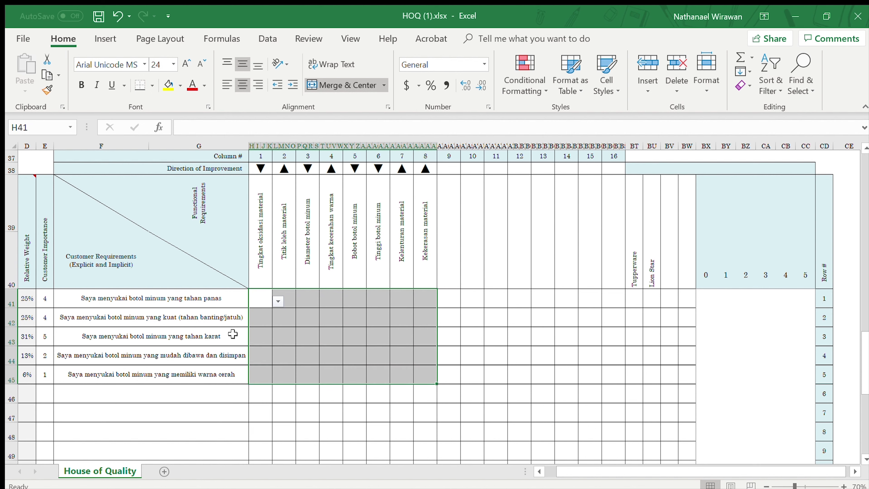
click(487, 323)
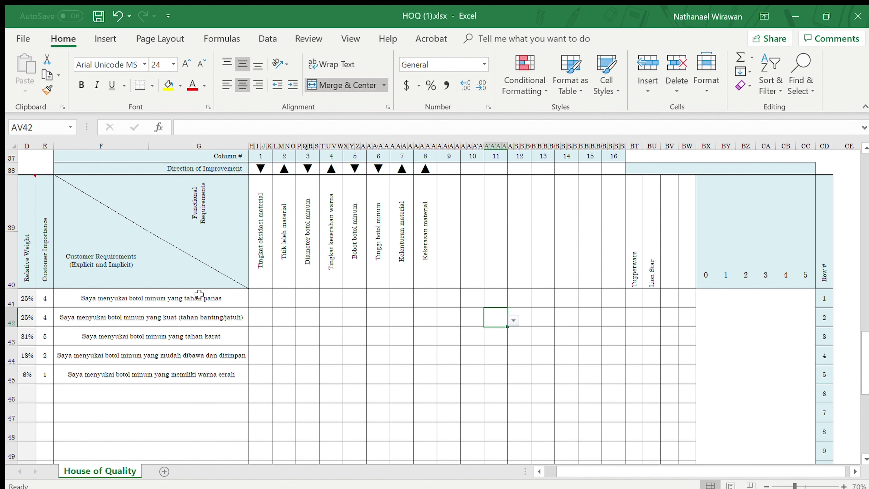
click(185, 299)
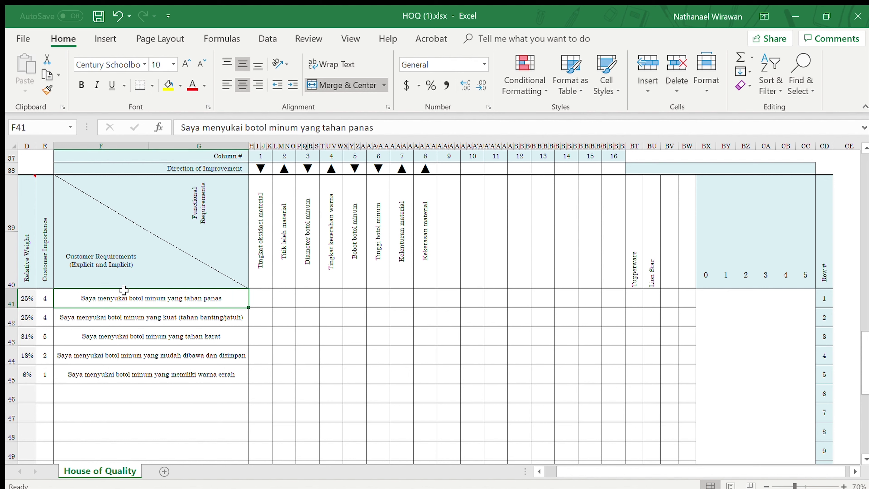
click(127, 267)
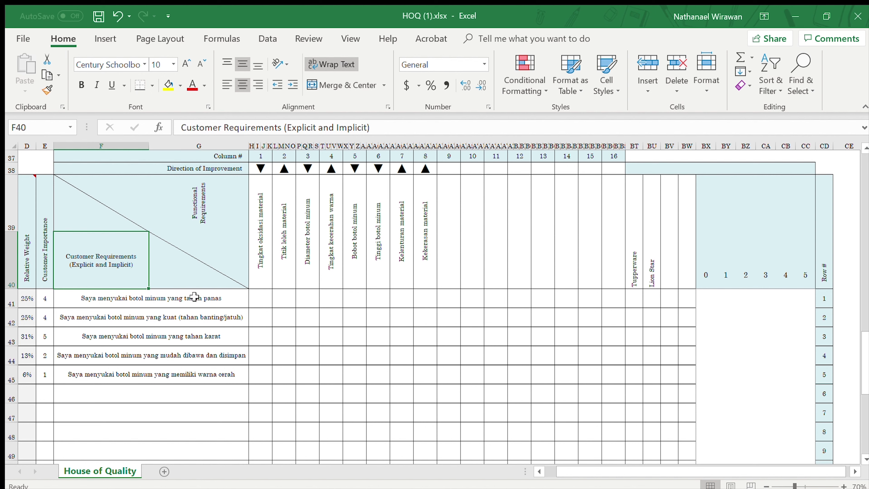
Step: Set a strong relationship (●) between "Saya menyukai botol minum yang tahan panas" and "Titik leleh material" in row 1, column 2
click(263, 292)
click(297, 301)
click(285, 299)
click(301, 301)
click(295, 310)
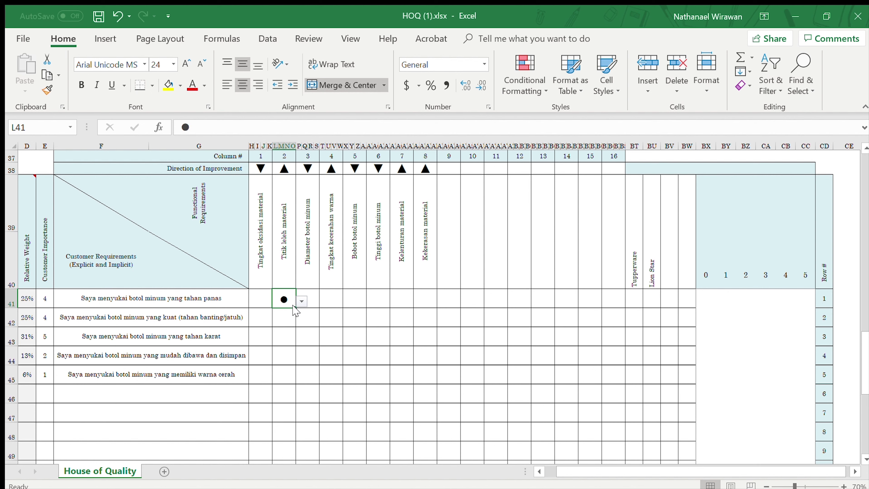
Step: Set a weak relationship (▽) between "Saya menyukai botol minum yang tahan panas" and "Kekerasan material" in row 1, column 8
click(337, 302)
click(385, 295)
click(404, 295)
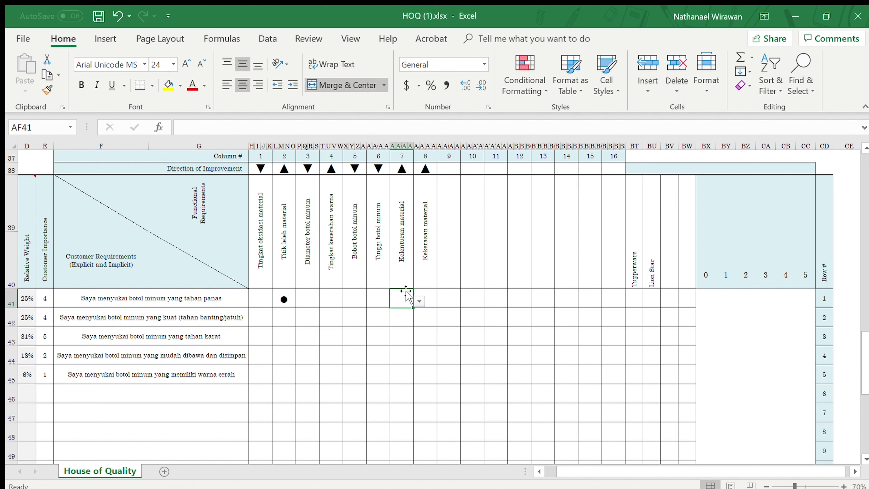
click(430, 295)
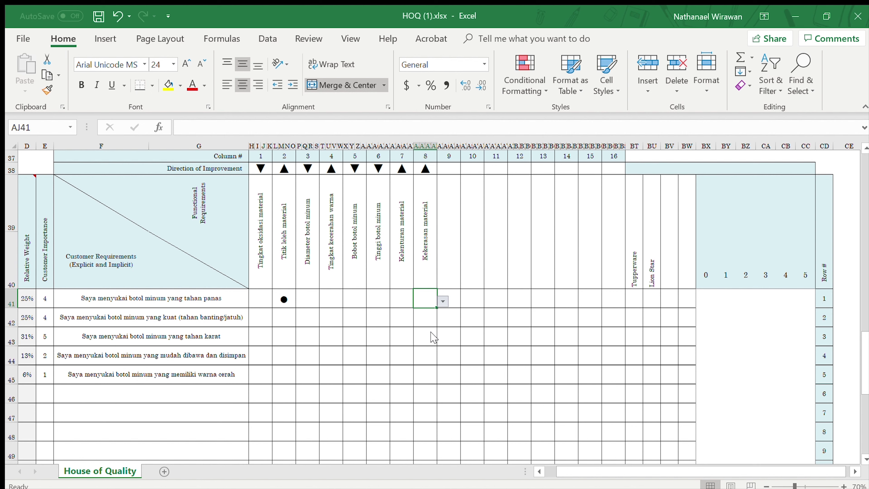
click(443, 301)
click(424, 317)
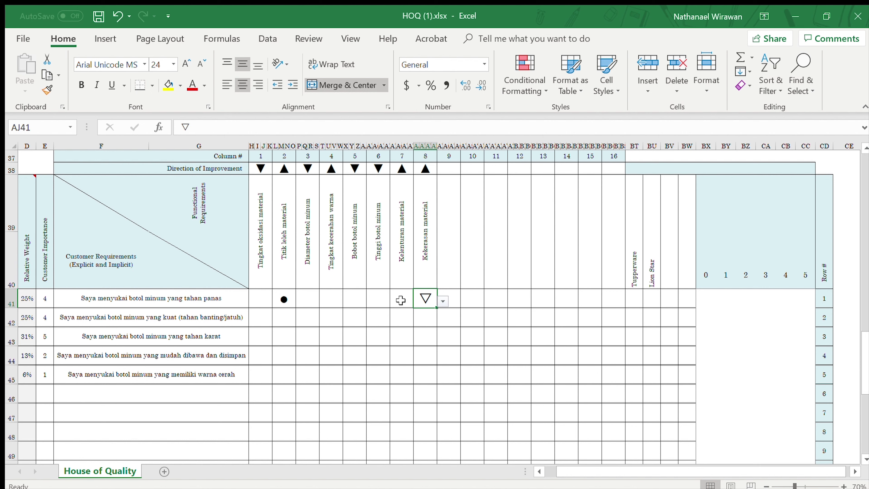
click(288, 252)
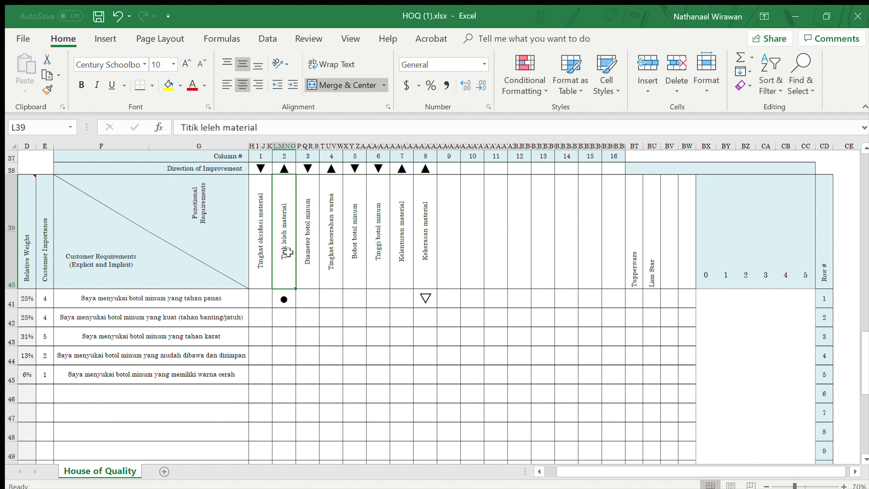
click(426, 251)
click(424, 296)
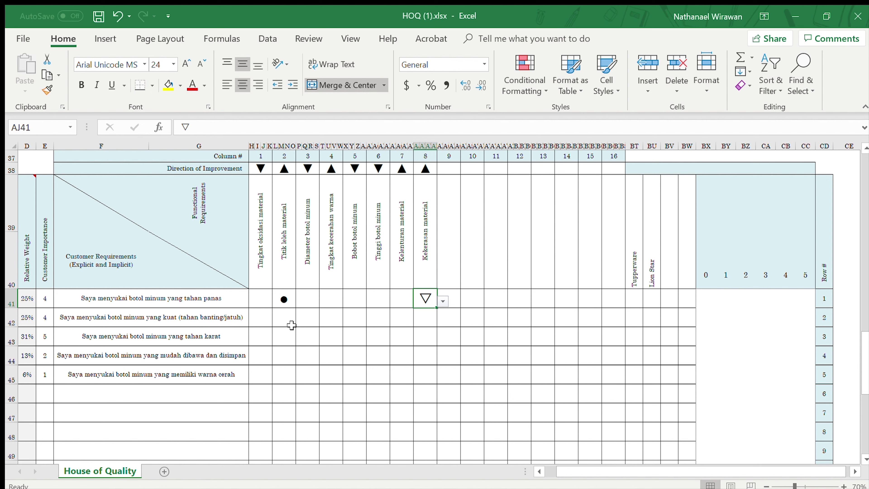
Step: Mark weak relationships (▽) for "Saya menyukai botol minum yang kuat (tahan banting/jatuh)" in row 2 under "Diameter botol minum" and "Tinggi botol minum"
click(305, 321)
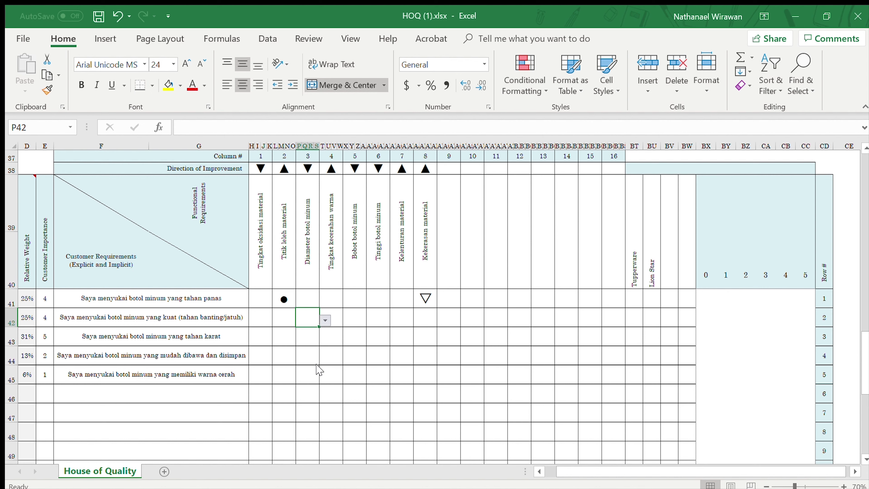
text(▽)
click(380, 315)
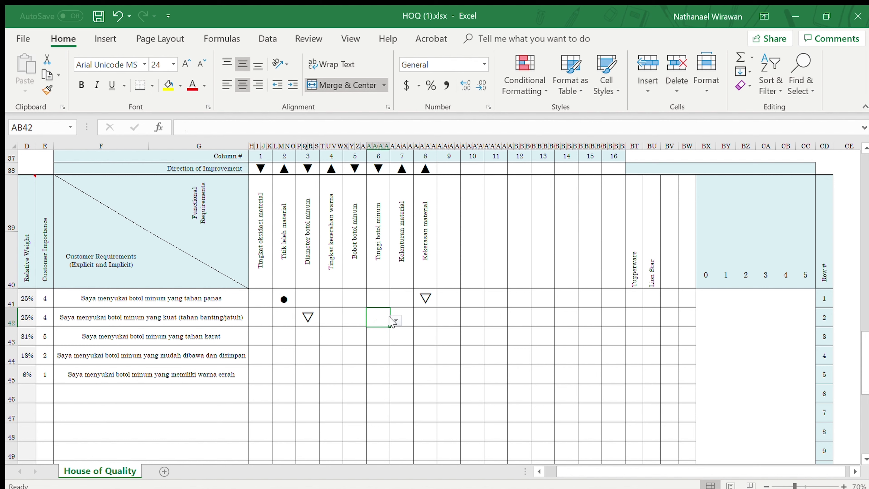
text(▽)
Step: Set a moderate relationship (○) between the "kuat (tahan banting/jatuh)" requirement and "Kelenturan material" in row 2, column 7
click(456, 325)
click(406, 320)
click(419, 320)
click(394, 344)
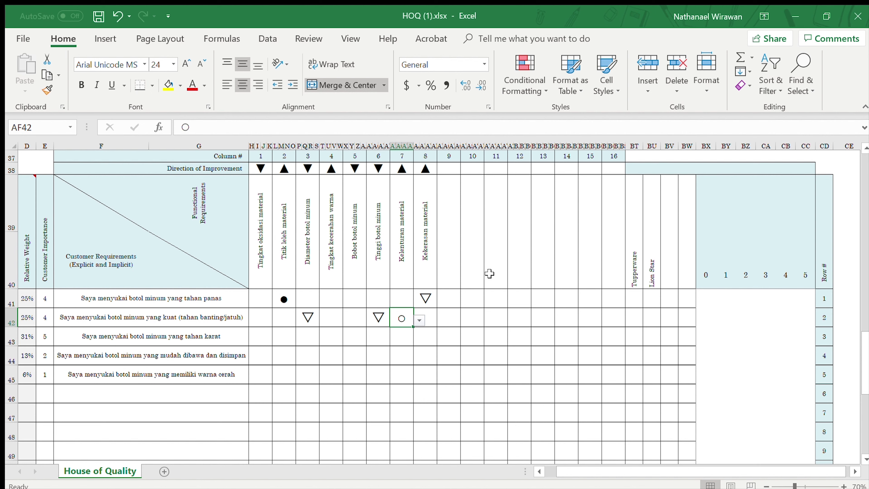
Step: Set a strong relationship (●) between the "kuat (tahan banting/jatuh)" requirement and "Kekerasan material" in row 2, column 8
click(453, 298)
click(396, 253)
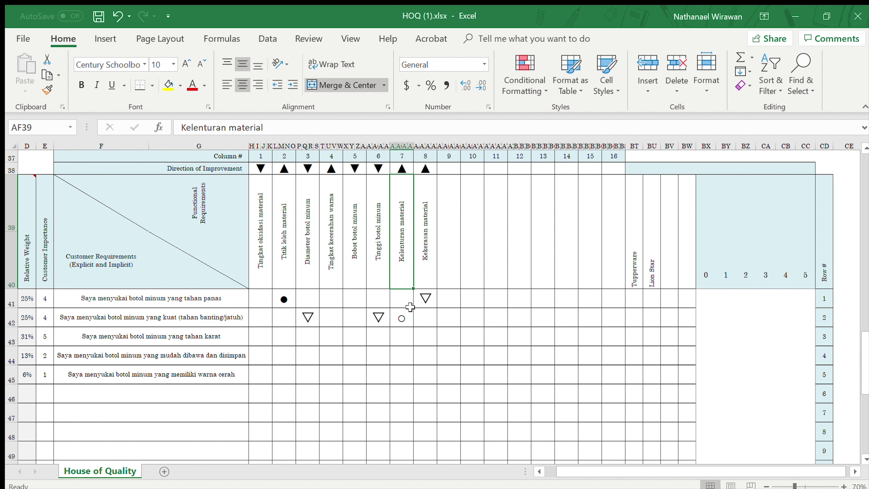
click(428, 319)
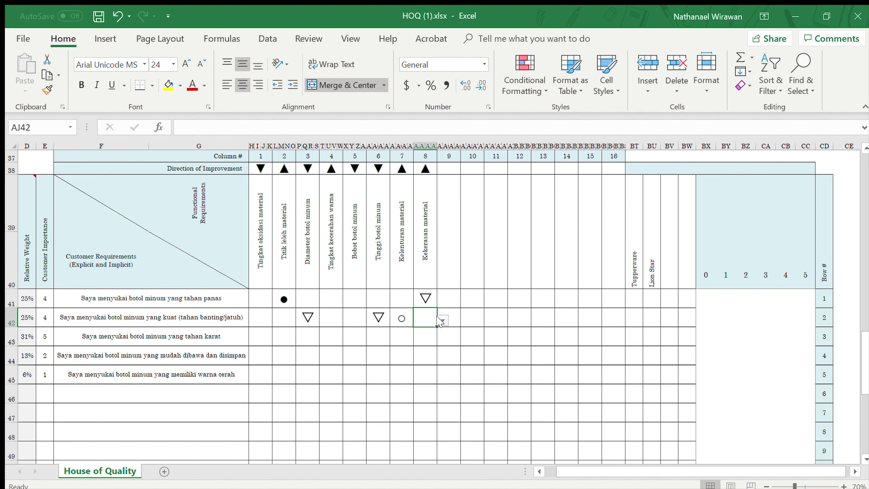
click(442, 320)
click(428, 334)
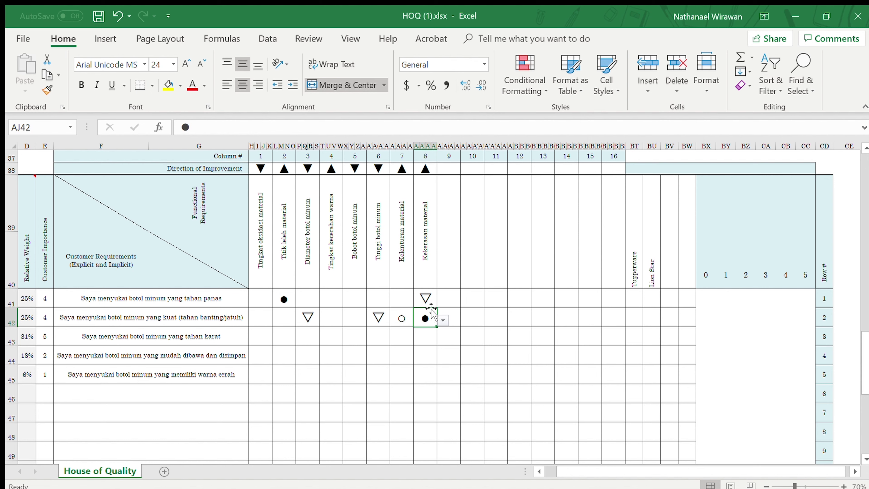
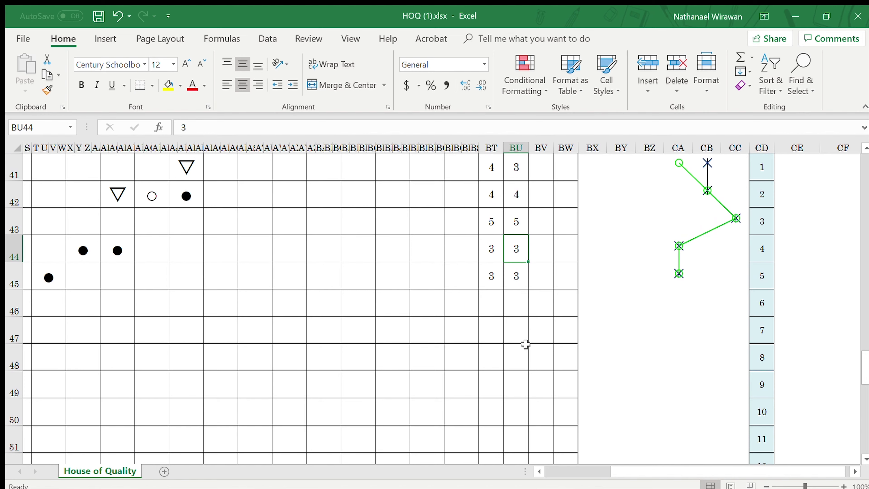
Step: Fill the Technical Importance Rating formula from column 1 across to column 8
scroll(524, 344, up, 1)
ctrl+scroll(525, 344, down, 1)
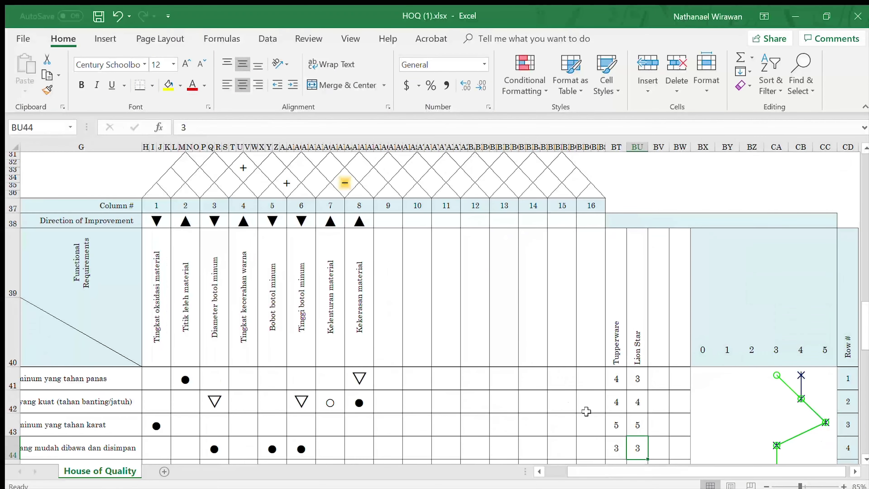
scroll(520, 314, down, 7)
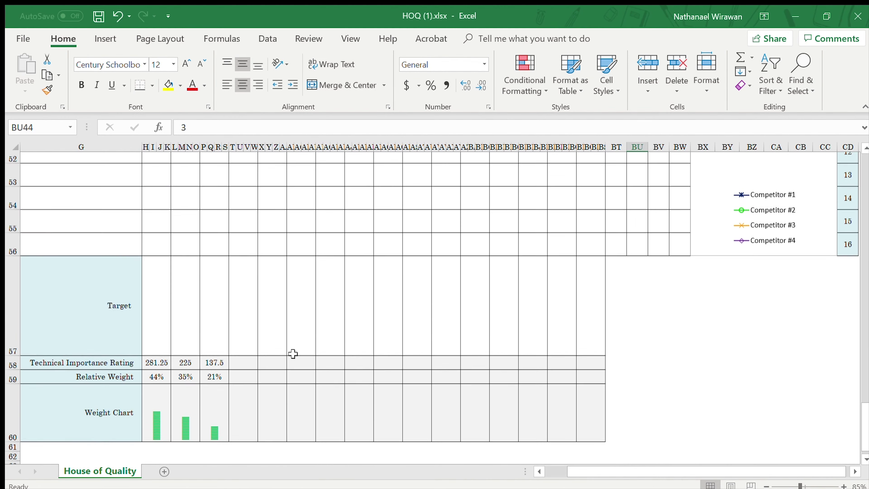
drag(578, 471, 568, 474)
click(382, 372)
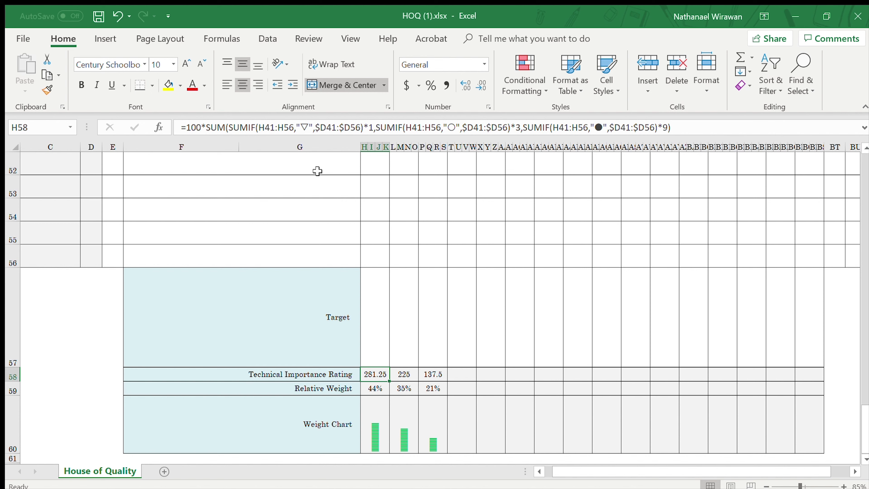
click(466, 377)
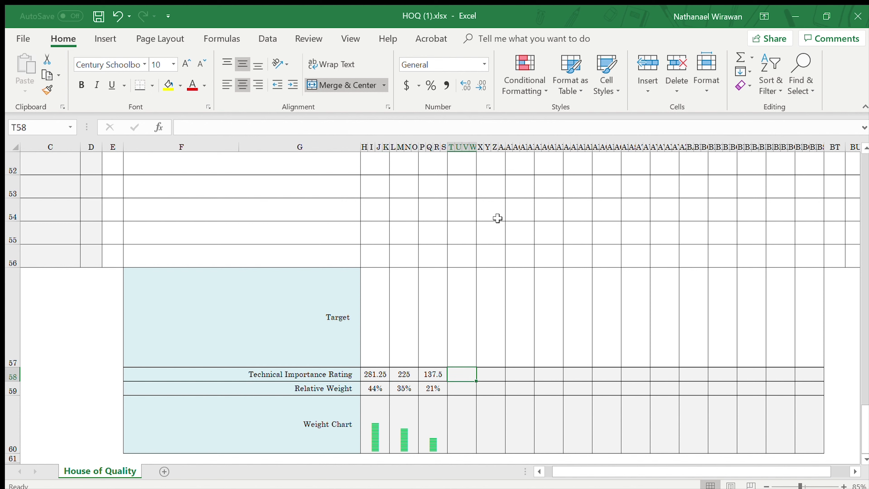
click(431, 374)
click(399, 375)
click(373, 381)
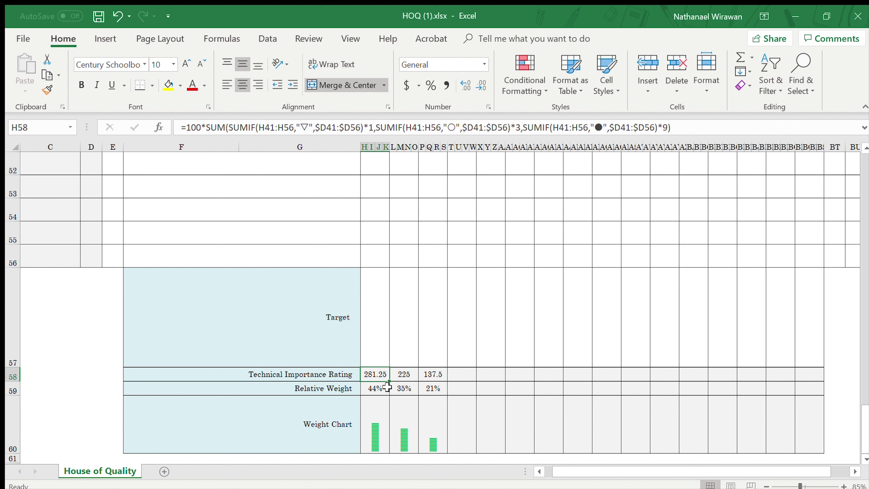
drag(390, 382, 579, 377)
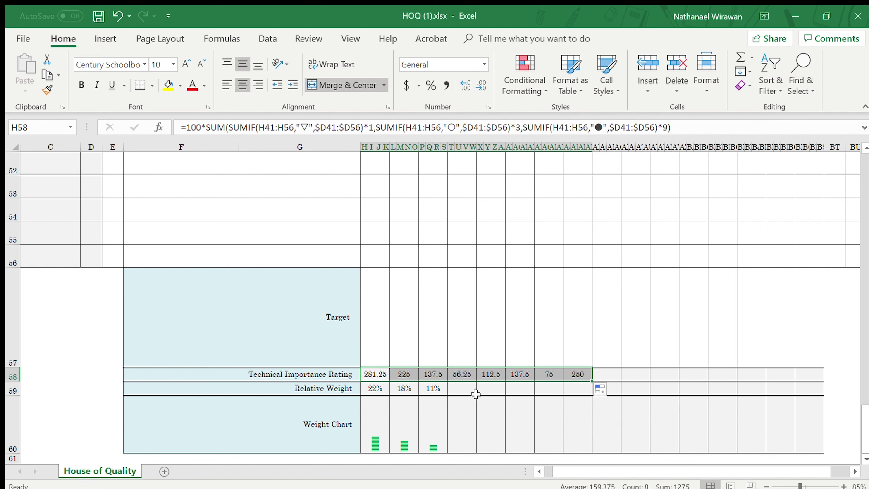
Step: Extend the Relative Weight formula below the Technical Importance Rating from column 3 across to column 8
click(441, 387)
drag(449, 394, 584, 399)
click(459, 330)
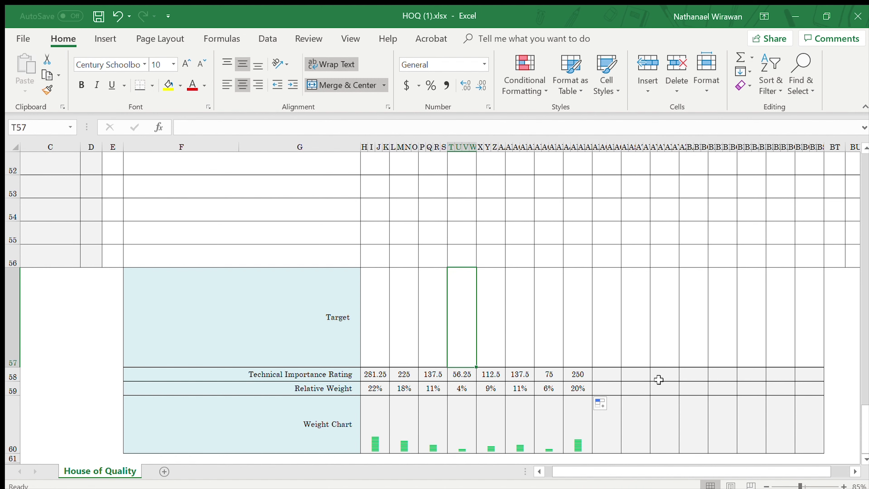
Step: Examine the Technical Importance Rating formula for column 1 against the "Tingkat oksidasi material" relationship symbol in the "tahan karat" row
click(380, 375)
scroll(407, 362, up, 5)
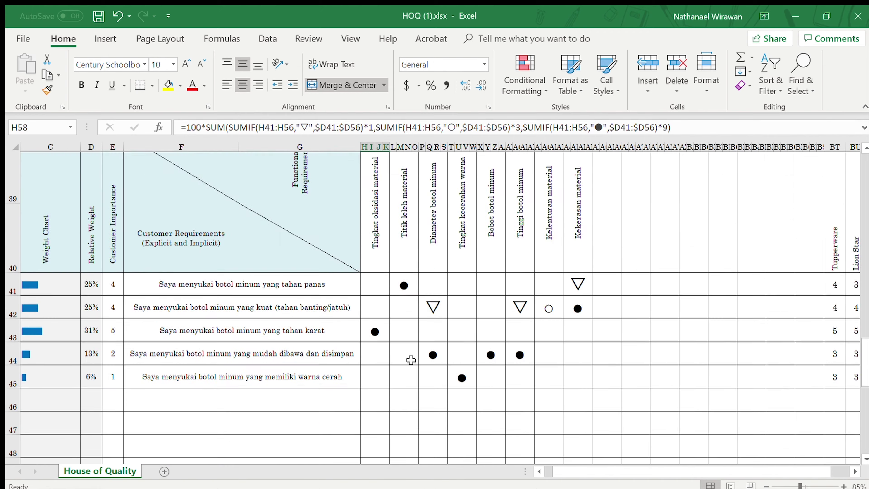
scroll(411, 360, up, 2)
scroll(407, 370, down, 6)
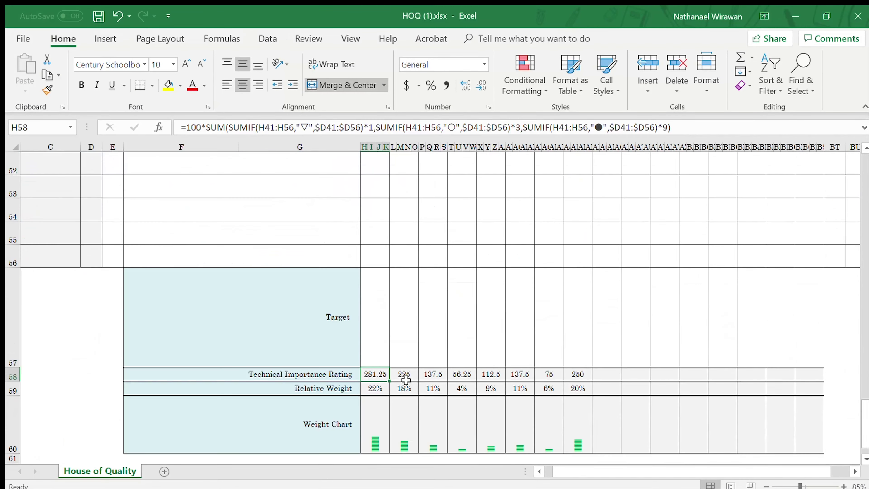
scroll(406, 379, down, 3)
scroll(406, 379, up, 7)
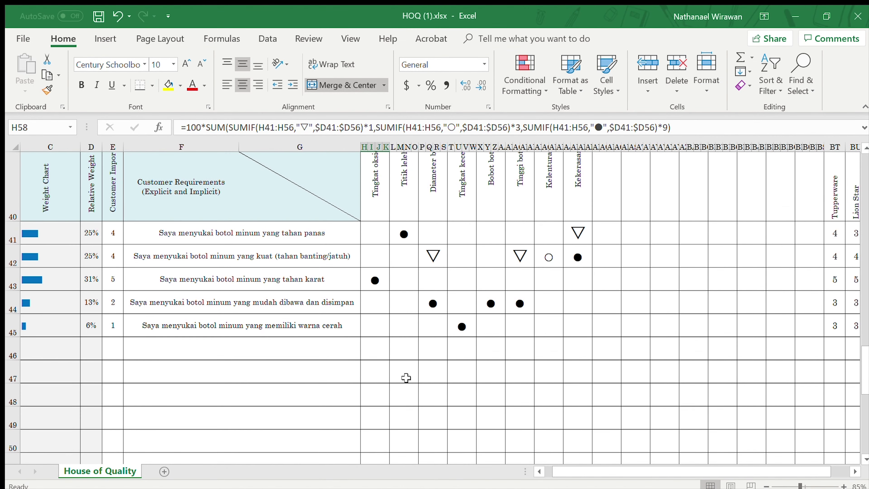
scroll(393, 327, up, 2)
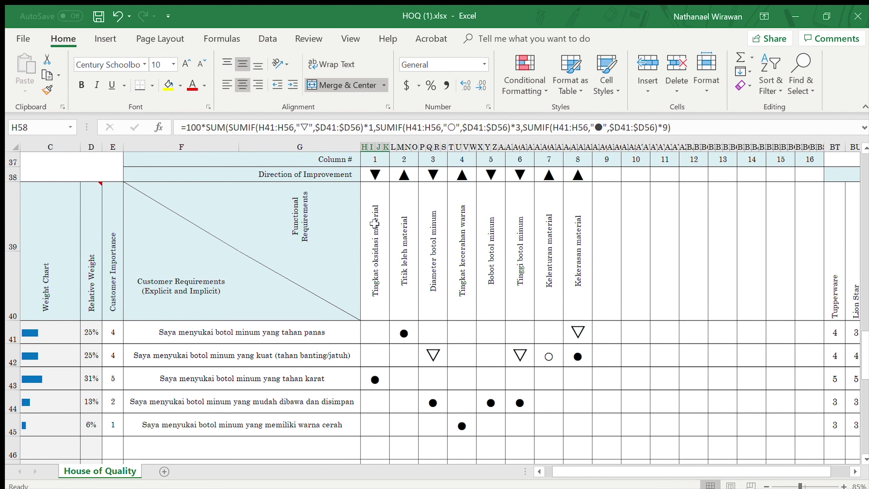
click(369, 377)
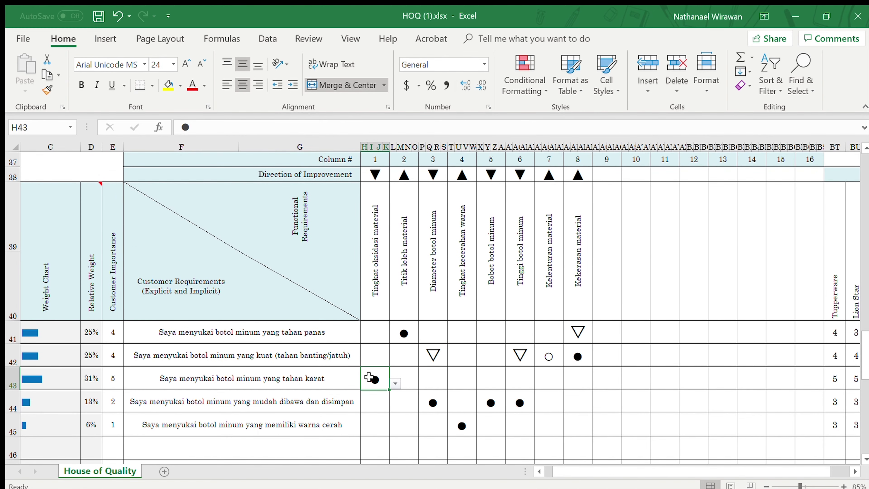
scroll(410, 378, down, 1)
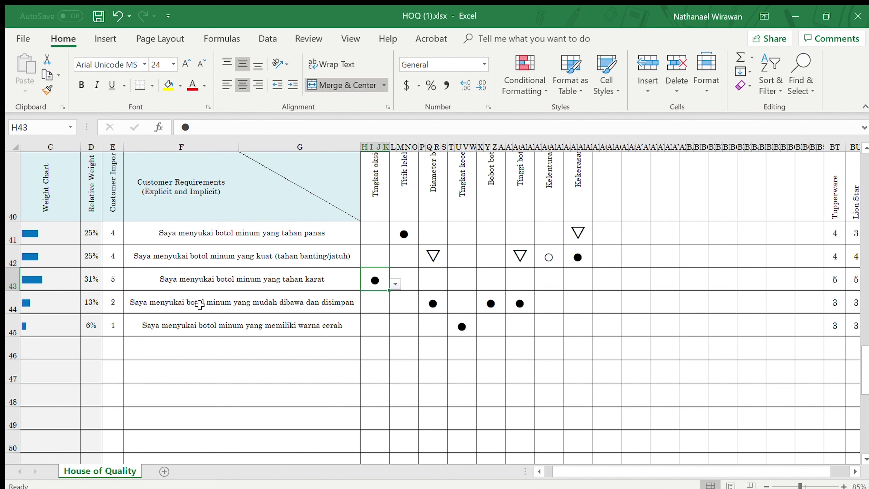
scroll(344, 384, down, 5)
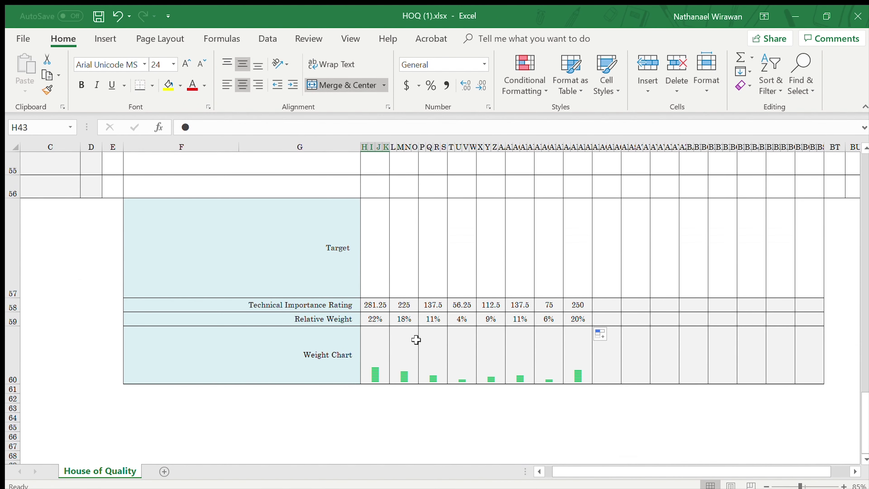
scroll(405, 331, up, 4)
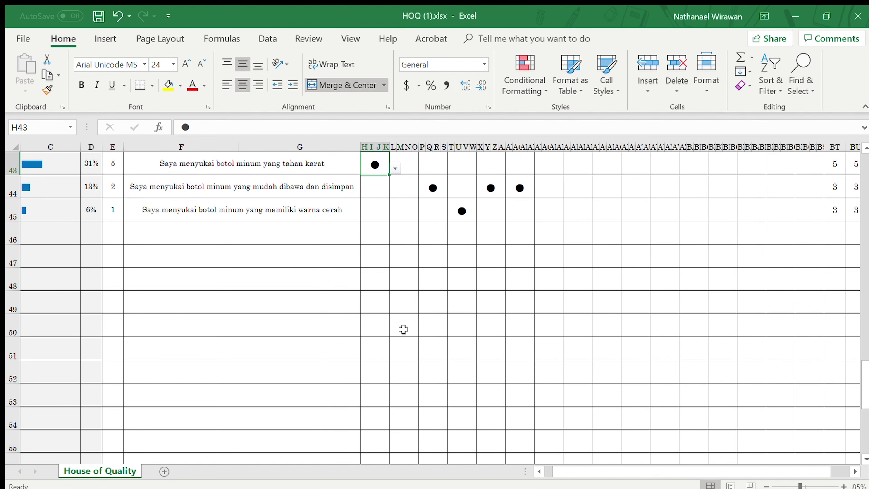
scroll(404, 329, down, 4)
Step: Compare column 1's Technical Importance Rating formula with the Relative Weight formula of "Saya menyukai botol minum yang tahan karat"
click(382, 305)
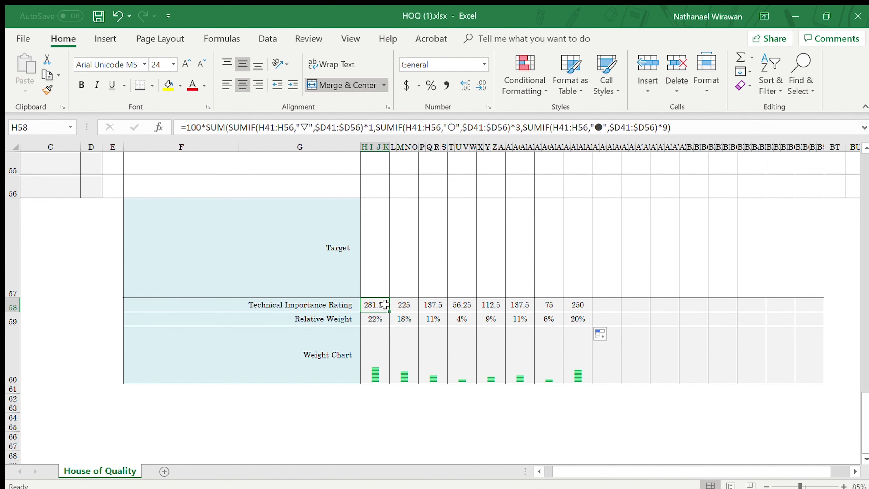
scroll(378, 297, up, 8)
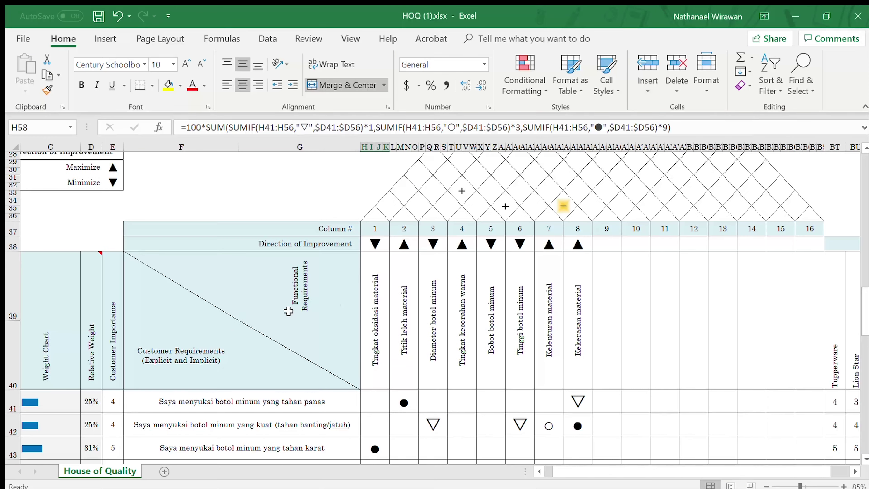
scroll(91, 386, down, 1)
click(91, 398)
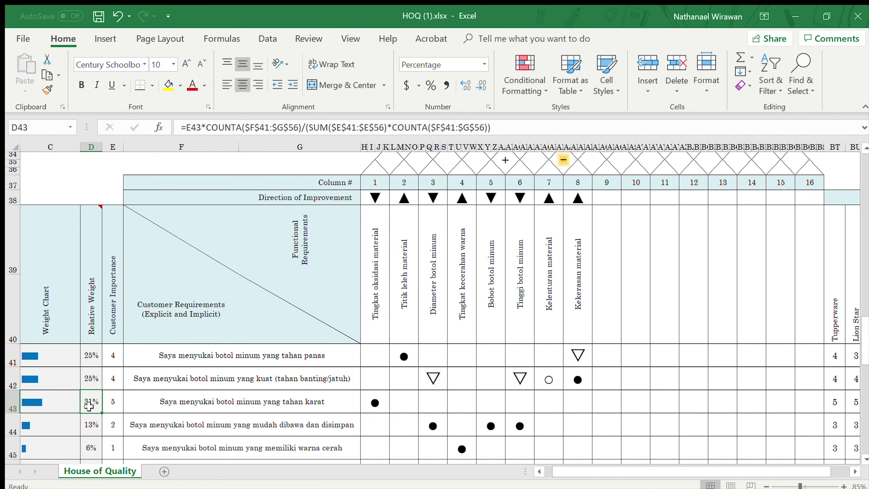
scroll(89, 406, down, 1)
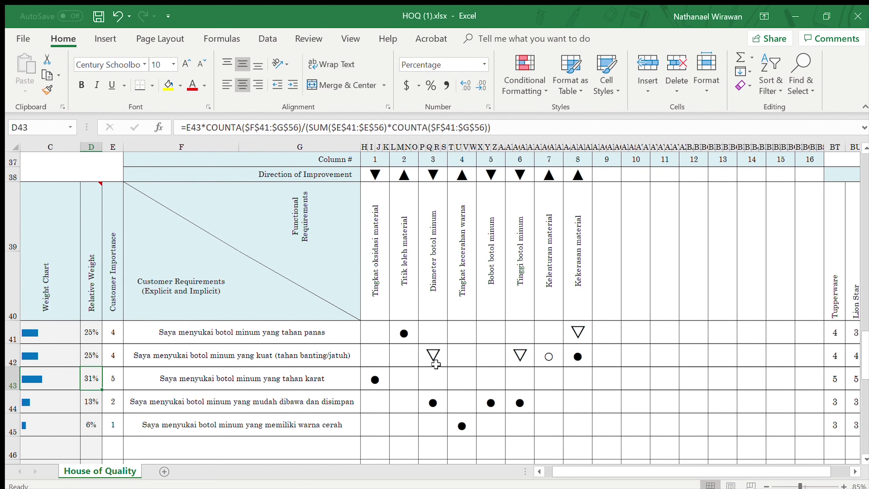
scroll(441, 363, down, 5)
scroll(438, 365, up, 7)
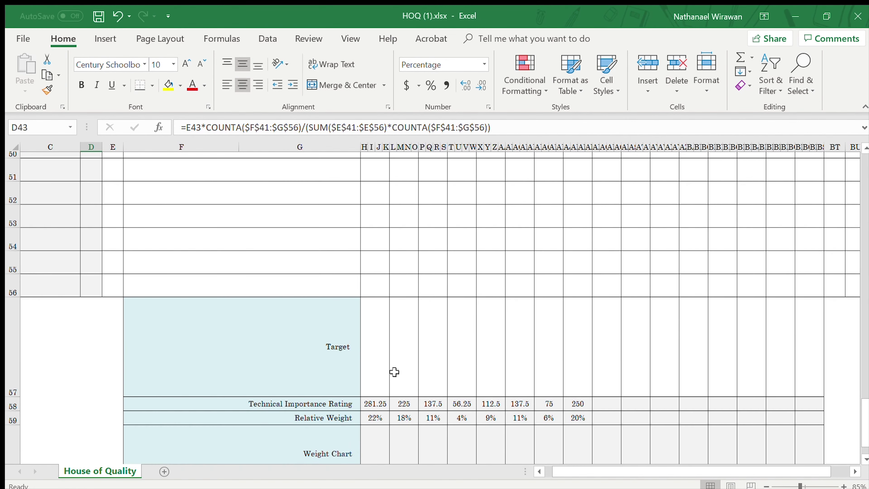
Step: Inspect the Technical Importance Rating formulas of columns 1, 2 and 4 beneath the Target row
scroll(390, 342, down, 4)
scroll(387, 338, down, 1)
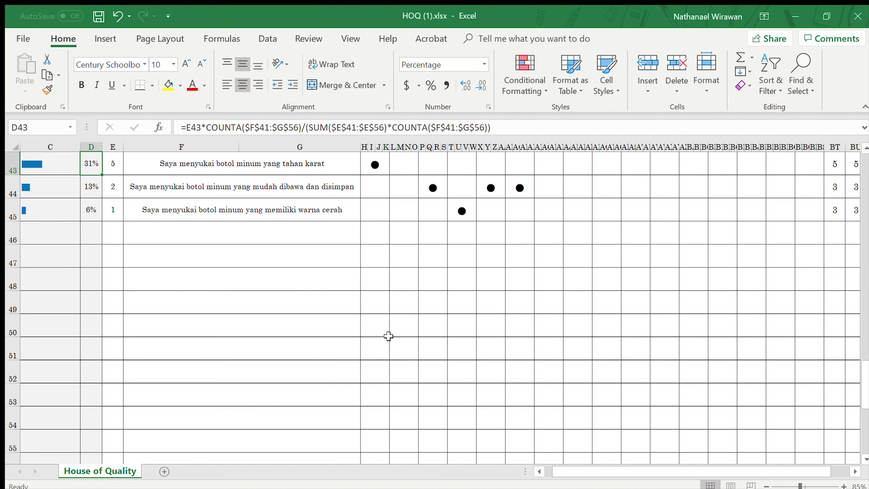
ctrl+scroll(388, 336, down, 1)
scroll(388, 341, down, 3)
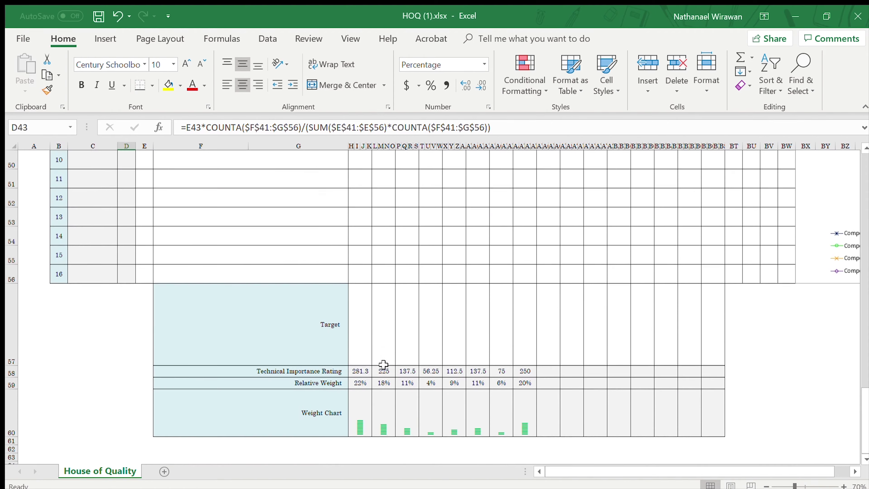
click(362, 372)
click(384, 371)
click(432, 371)
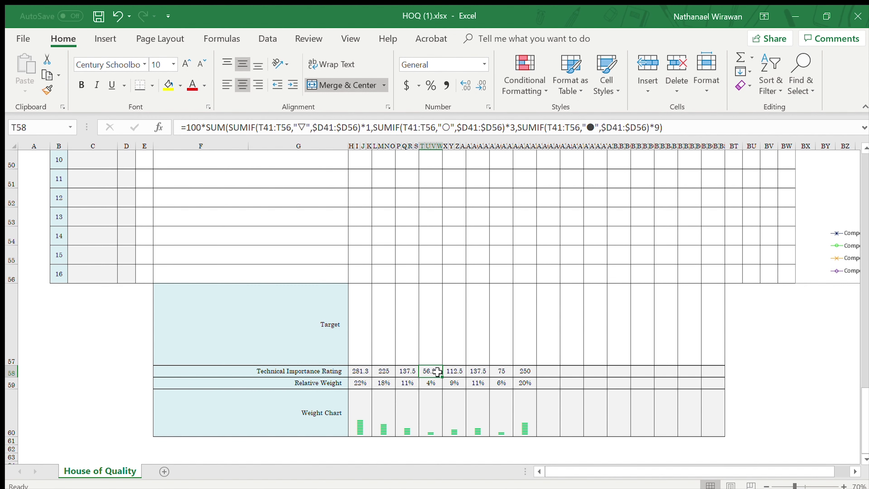
Step: Review the Technical Importance Ratings, Relative Weights and Weight Chart formula across columns 1 to 8
click(521, 370)
click(359, 383)
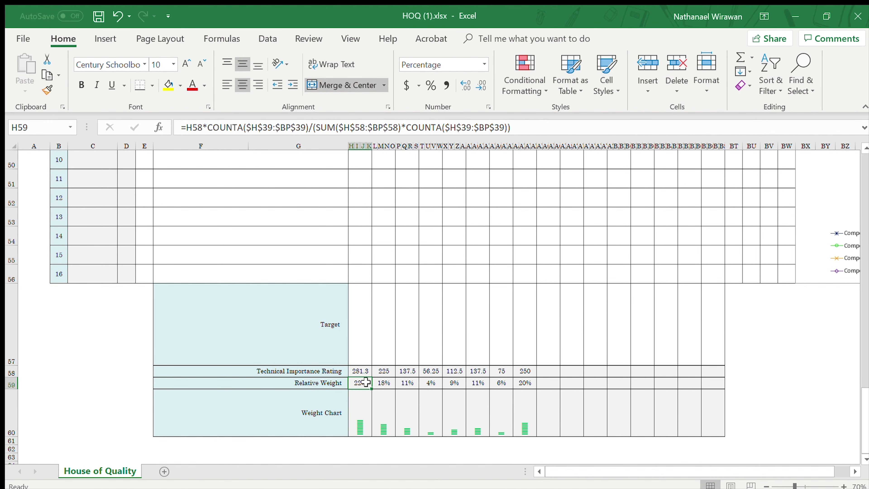
click(359, 370)
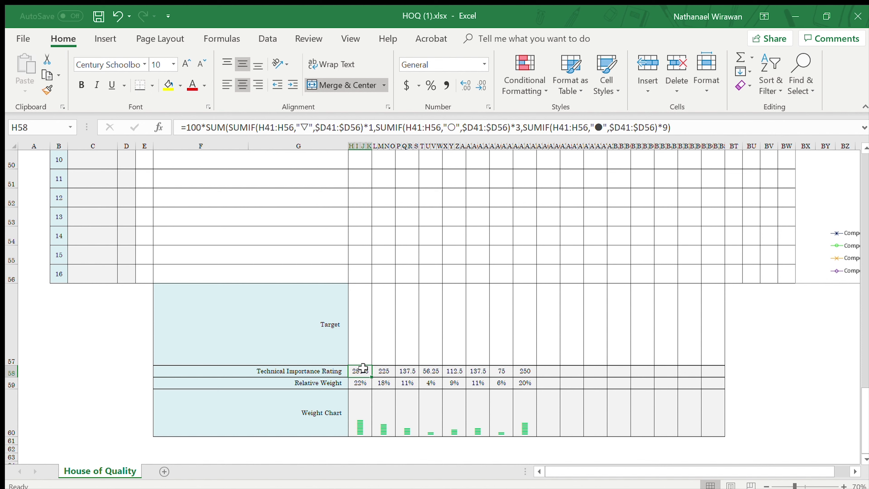
drag(365, 372, 525, 371)
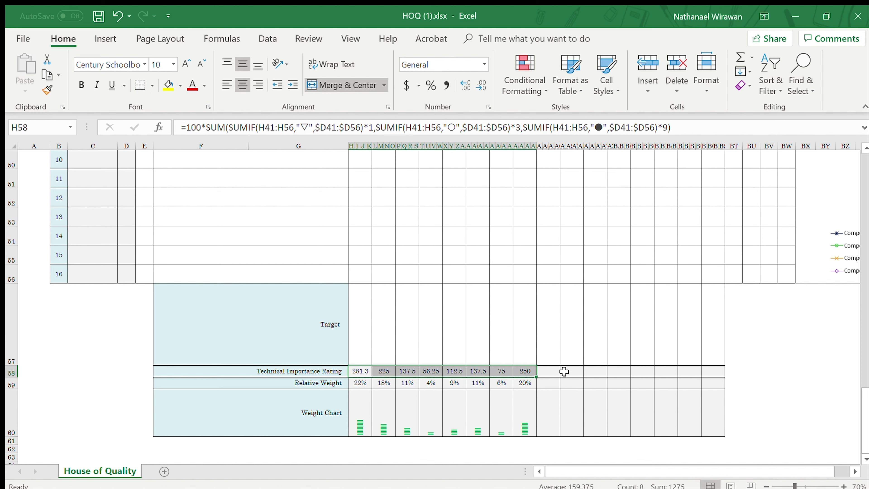
click(368, 392)
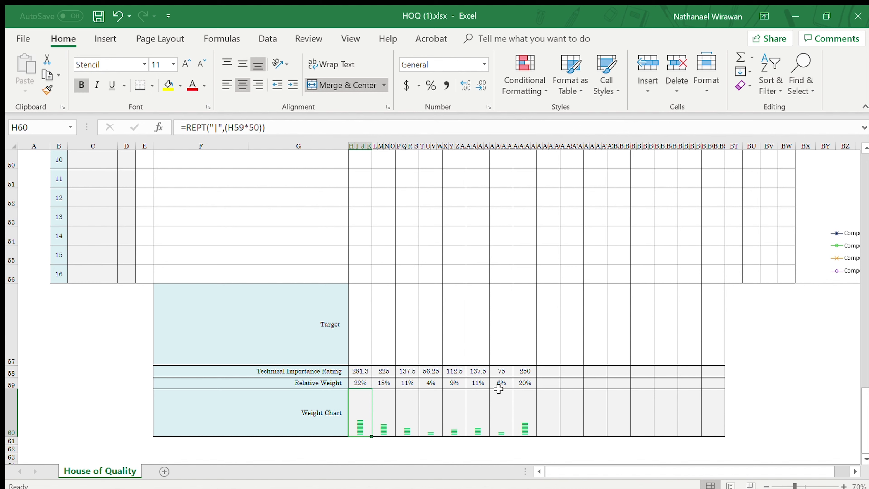
drag(358, 380, 524, 378)
click(568, 382)
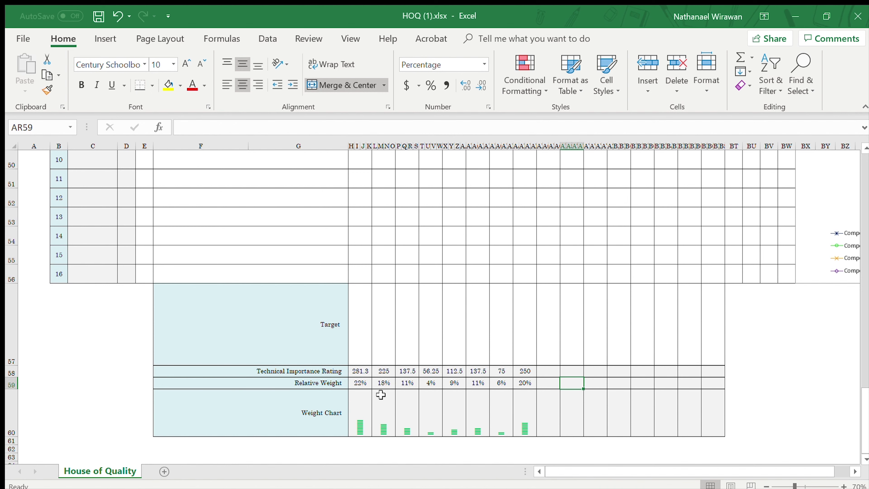
Step: Compare the Relative Weight formulas of columns 1 and 2 below the Target row with the relationship matrix
click(364, 383)
scroll(371, 400, up, 6)
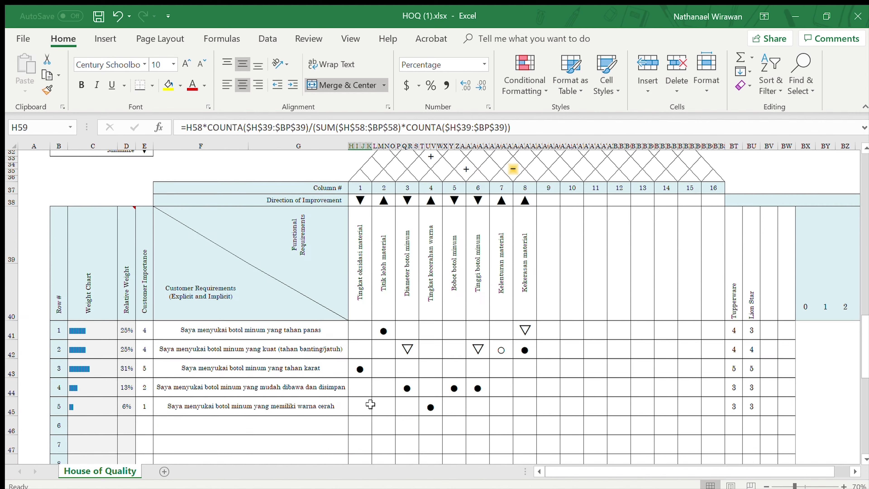
scroll(370, 404, up, 3)
scroll(376, 340, down, 8)
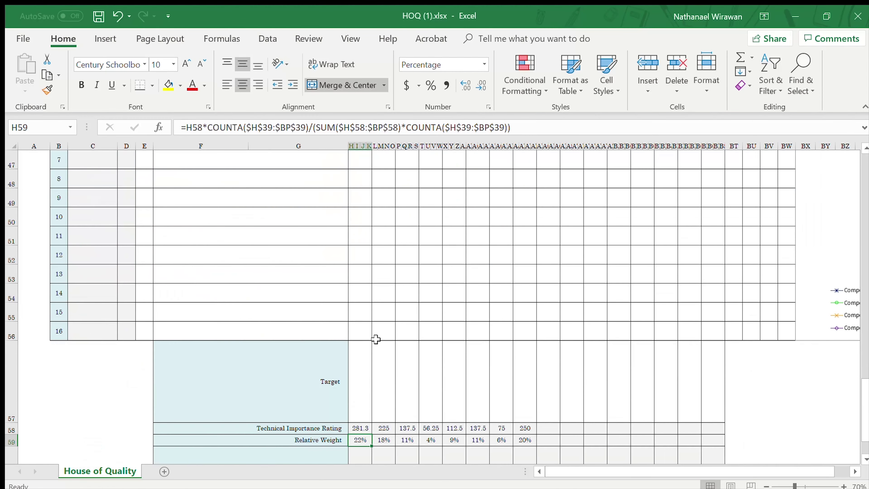
scroll(375, 339, down, 2)
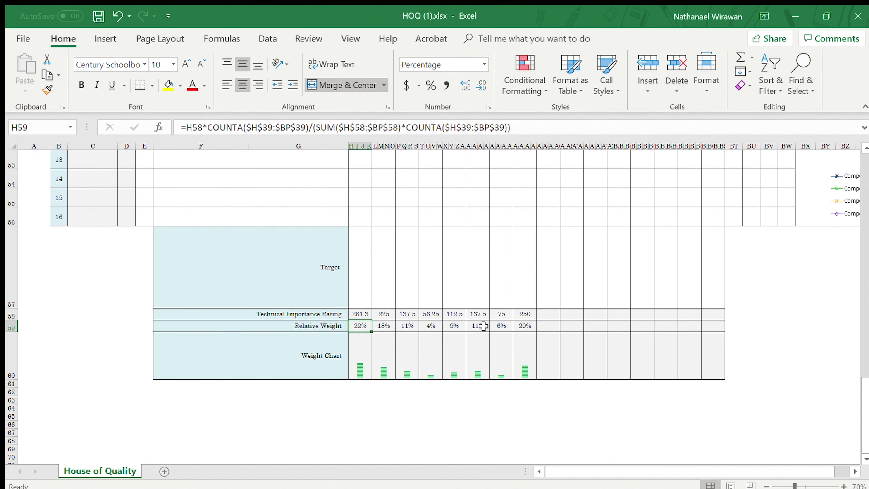
click(378, 323)
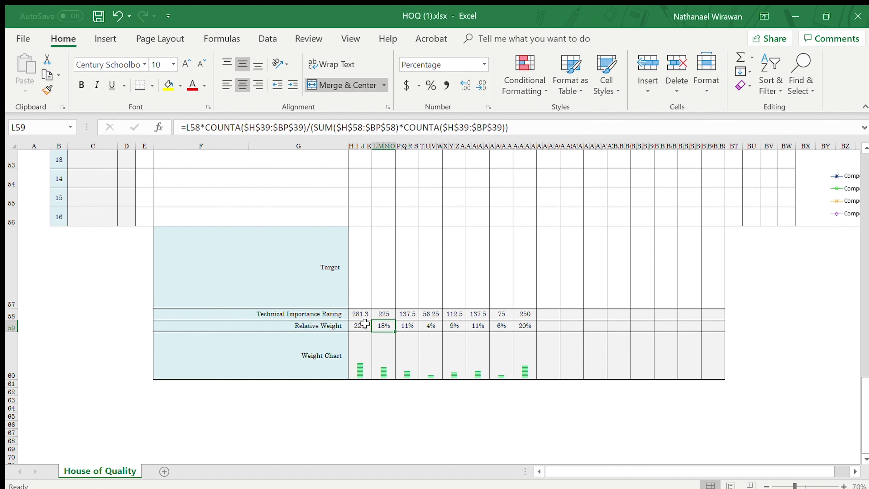
click(355, 324)
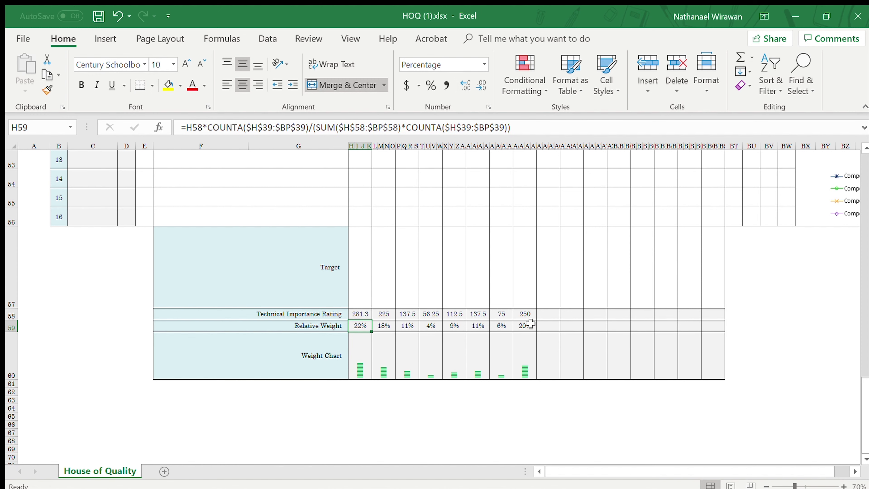
Step: Check the Relative Weights of columns 8 and 2 against their functional requirements in the matrix header
scroll(530, 324, up, 9)
scroll(532, 305, down, 7)
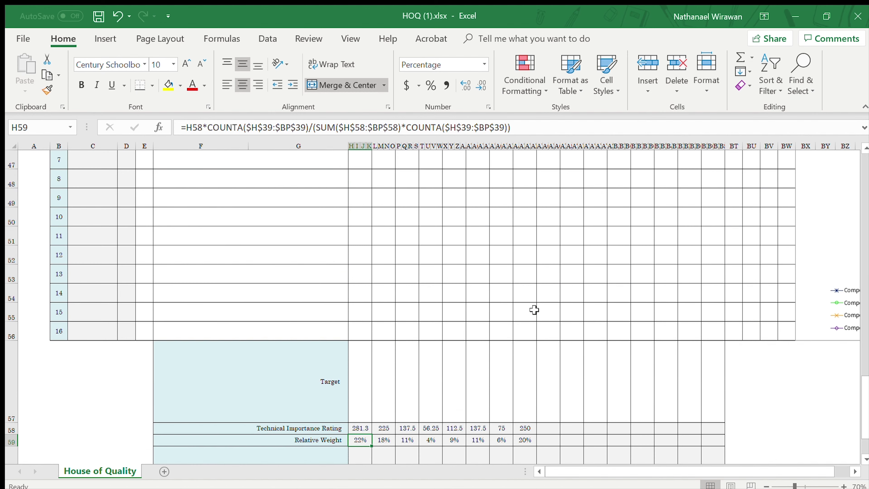
scroll(532, 304, down, 3)
click(522, 266)
scroll(524, 294, up, 1)
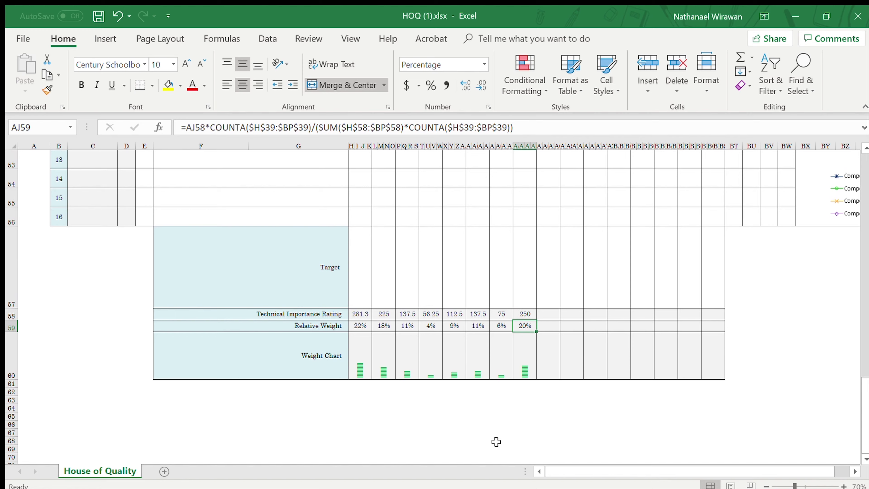
click(386, 328)
scroll(392, 344, up, 6)
scroll(397, 346, down, 5)
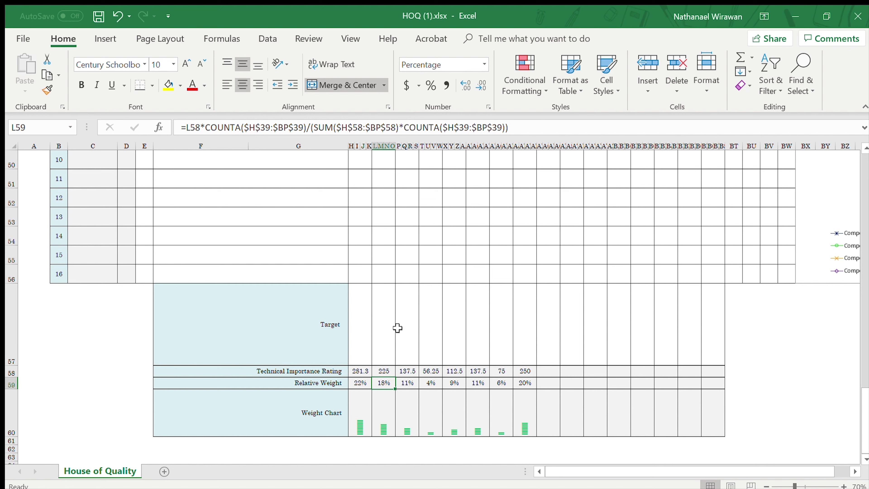
Step: Look over the Target label and the empty Target cells of columns 2, 6 and 8
click(320, 312)
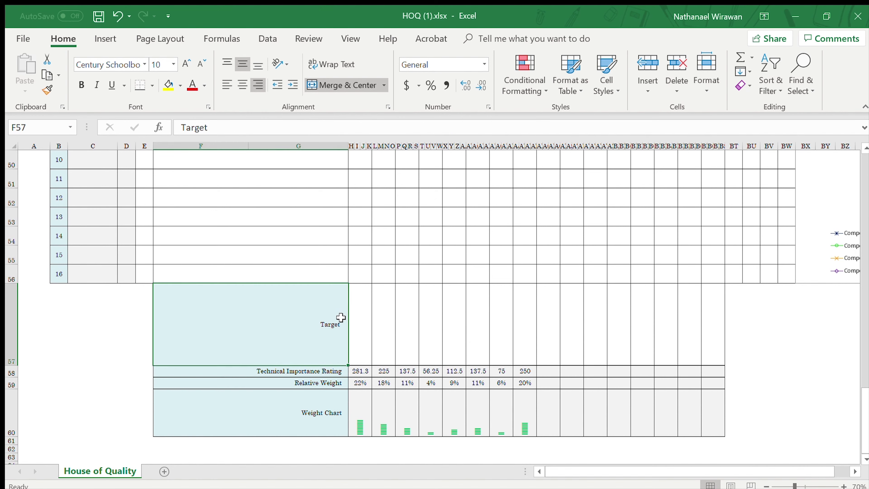
click(383, 320)
click(469, 327)
click(528, 330)
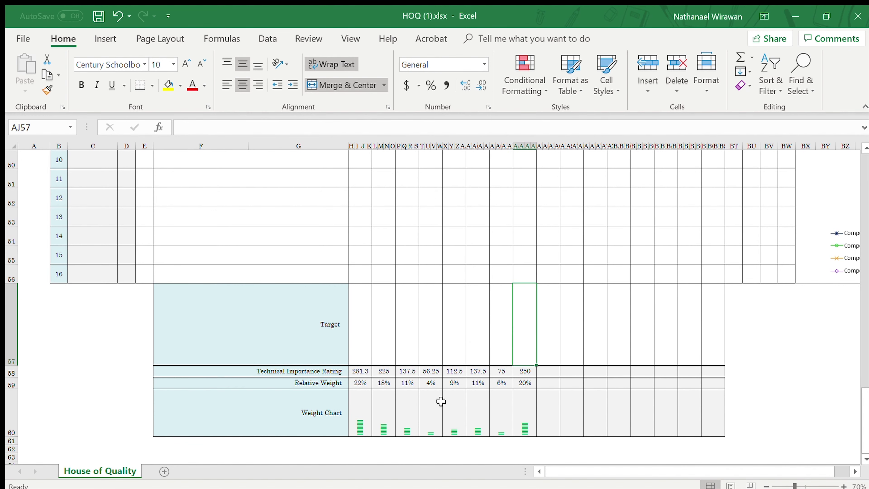
Step: Inspect the Relative Weight formulas of columns 1, 8 and 2 once more
click(363, 384)
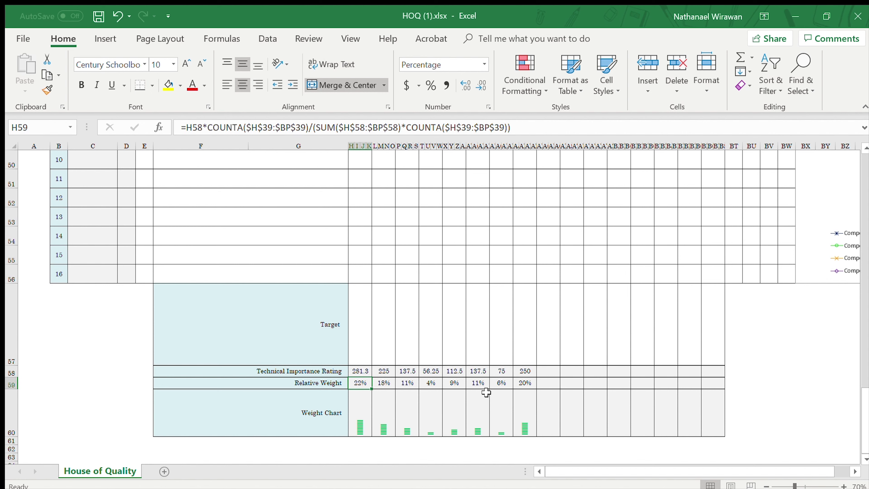
click(526, 383)
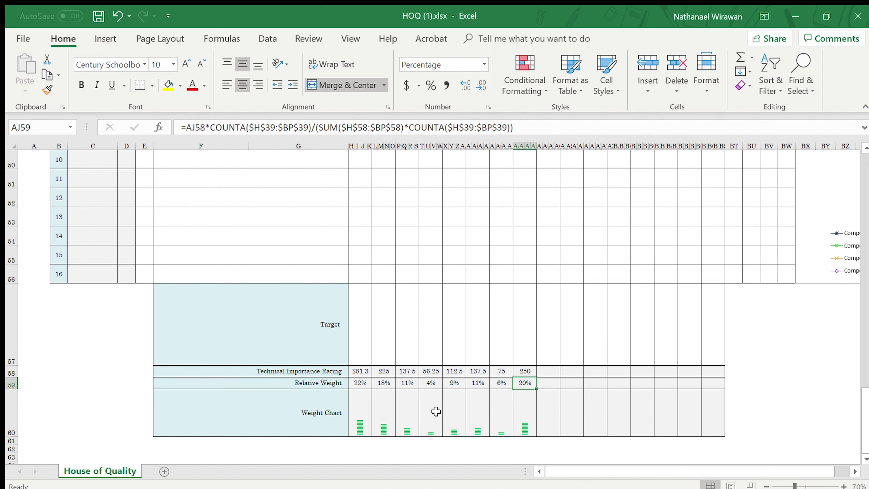
click(392, 394)
click(388, 383)
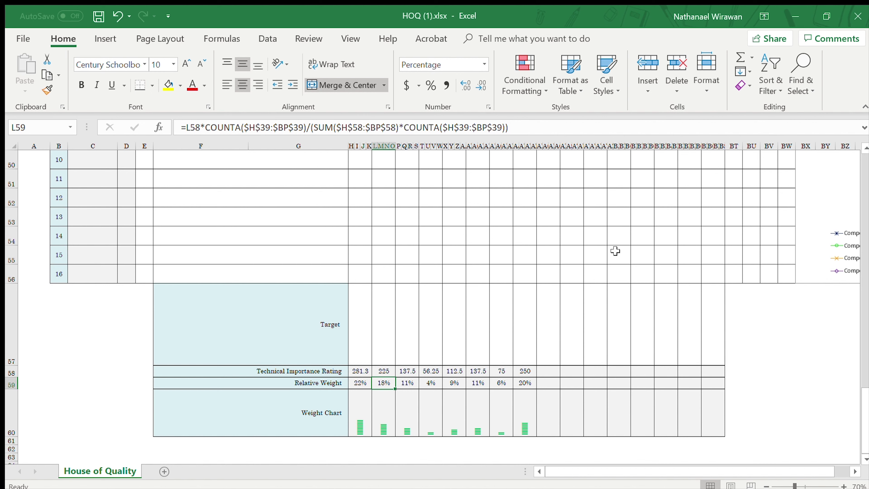
Step: Review the Target row, the Customer Importance and "Diameter botol minum" headings, and the relationship matrix
click(356, 314)
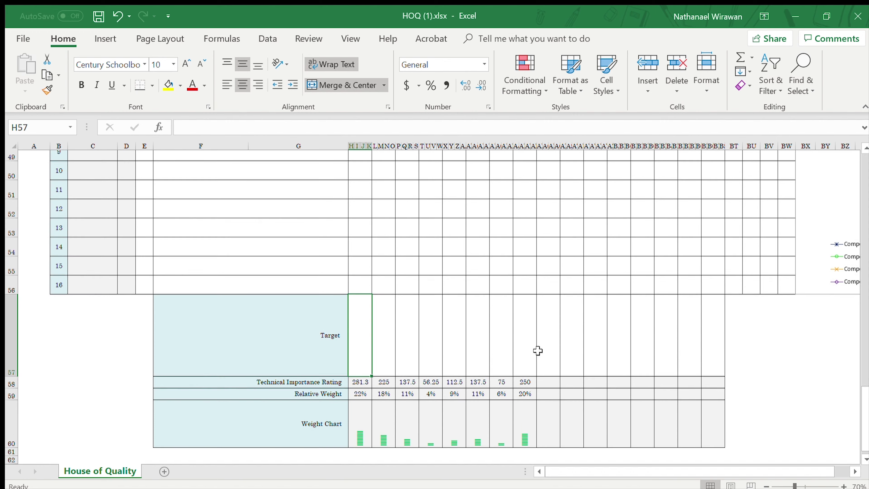
scroll(439, 361, up, 6)
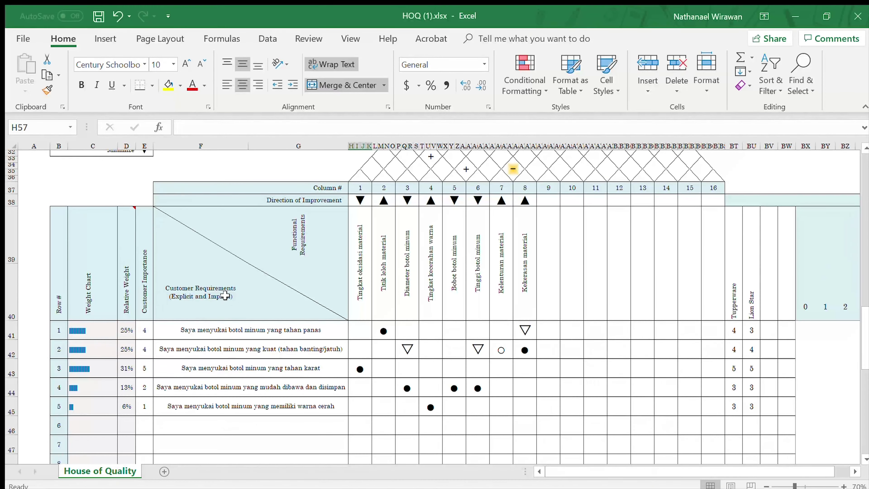
click(143, 262)
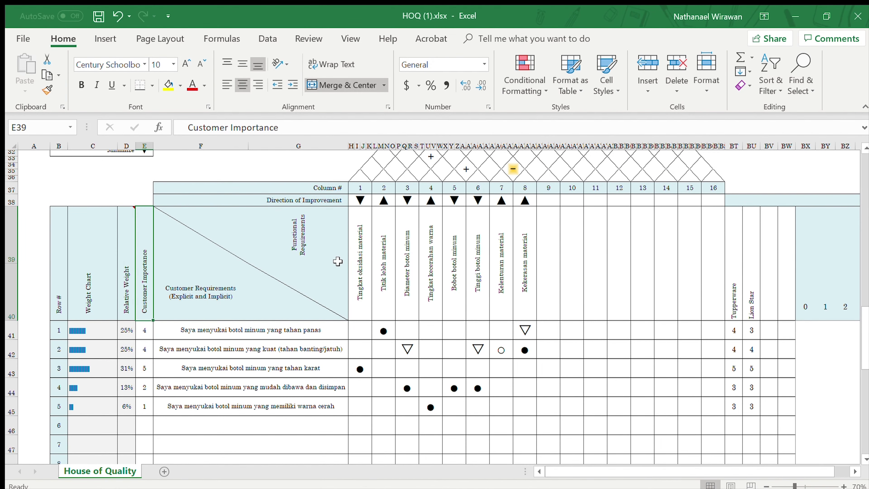
click(406, 237)
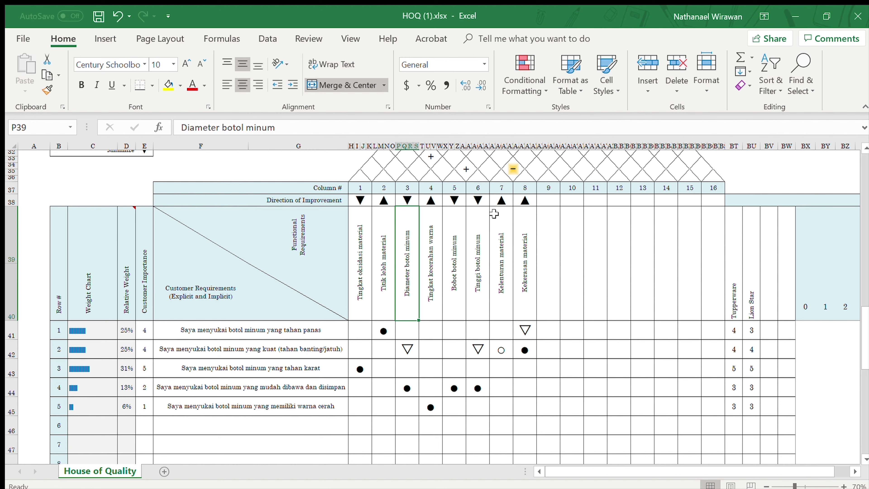
scroll(617, 339, down, 2)
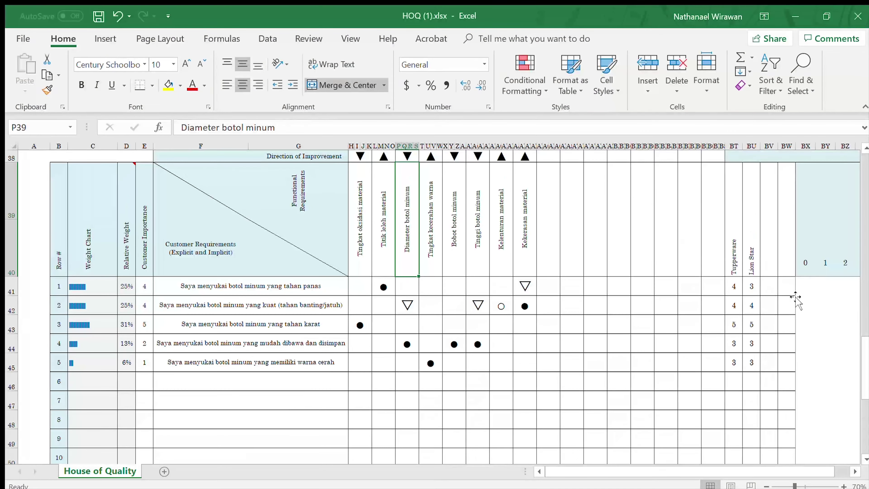
scroll(791, 326, down, 1)
scroll(732, 254, down, 3)
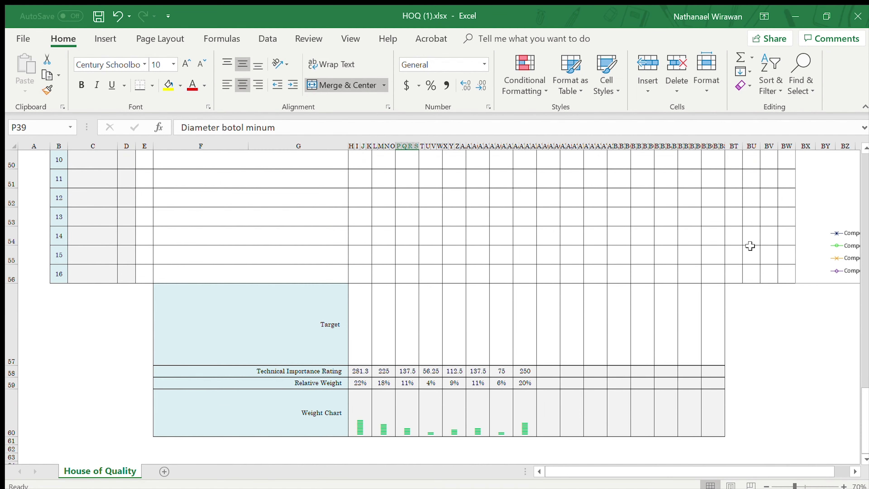
scroll(749, 247, up, 3)
scroll(756, 191, up, 1)
scroll(752, 212, down, 1)
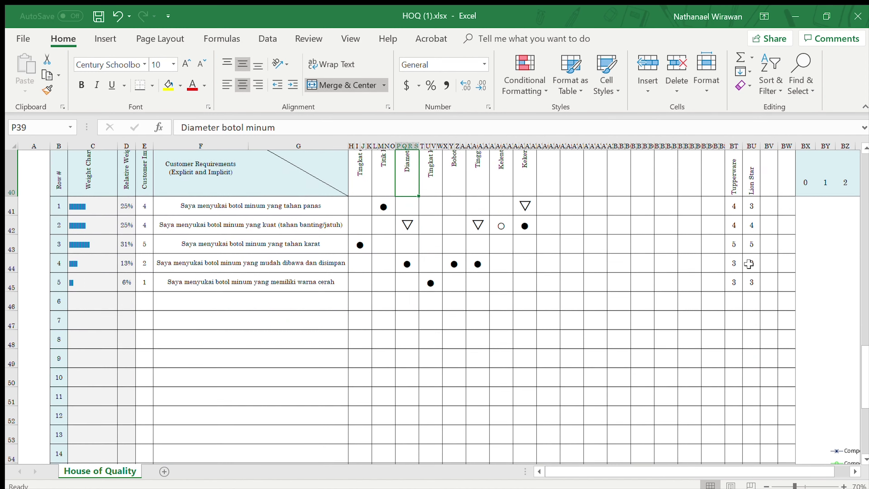
scroll(752, 228, up, 1)
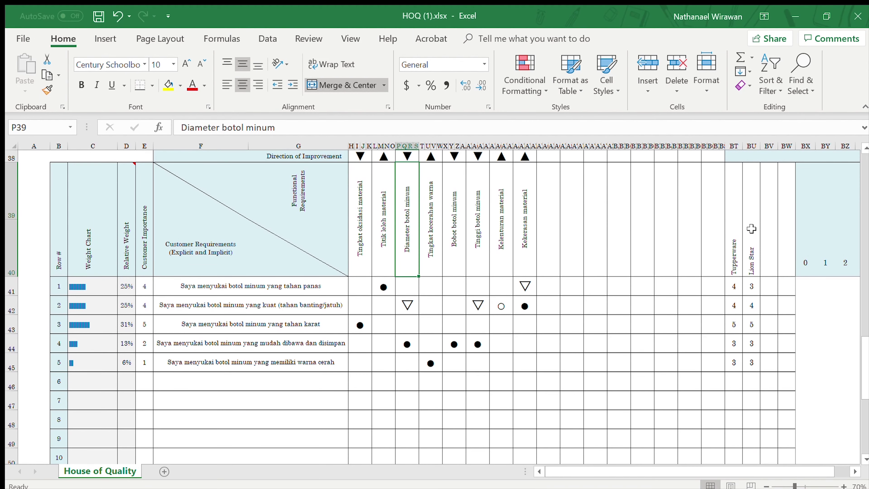
Step: Examine the Tupperware and Lion Star competitor columns alongside the Target and weight rows
click(728, 230)
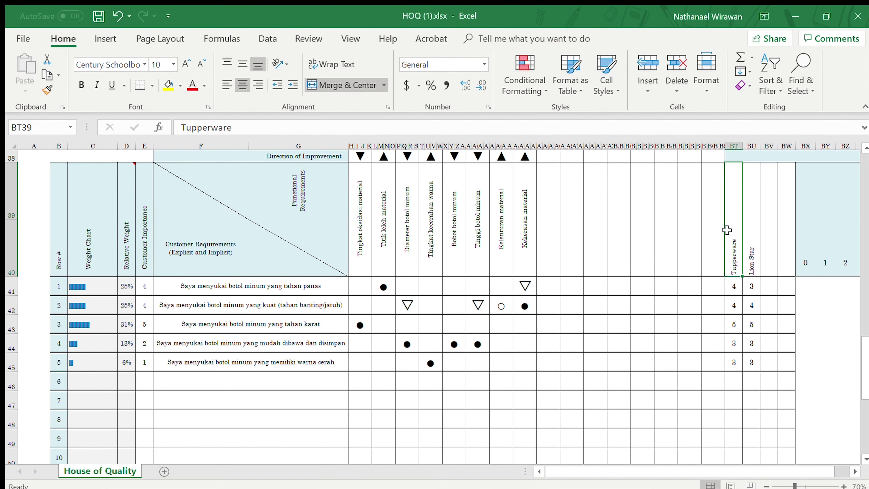
click(748, 242)
click(739, 242)
click(750, 239)
drag(725, 209, 758, 213)
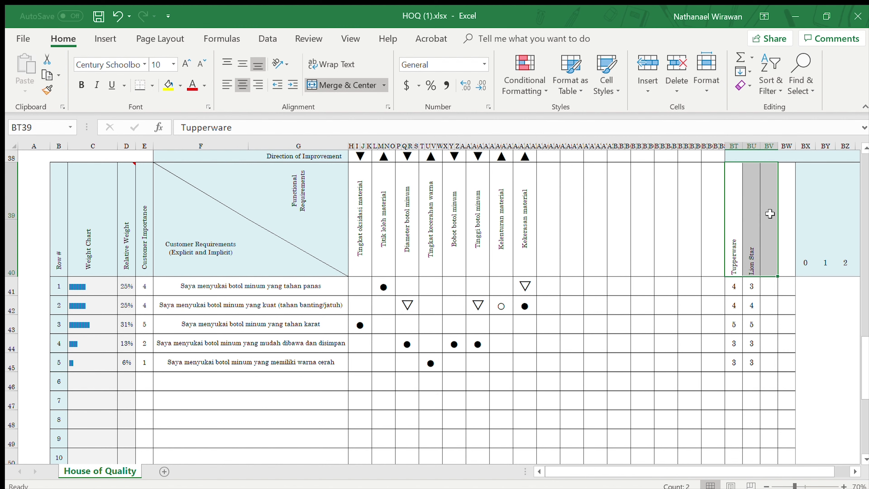
scroll(753, 252, down, 2)
scroll(753, 252, down, 1)
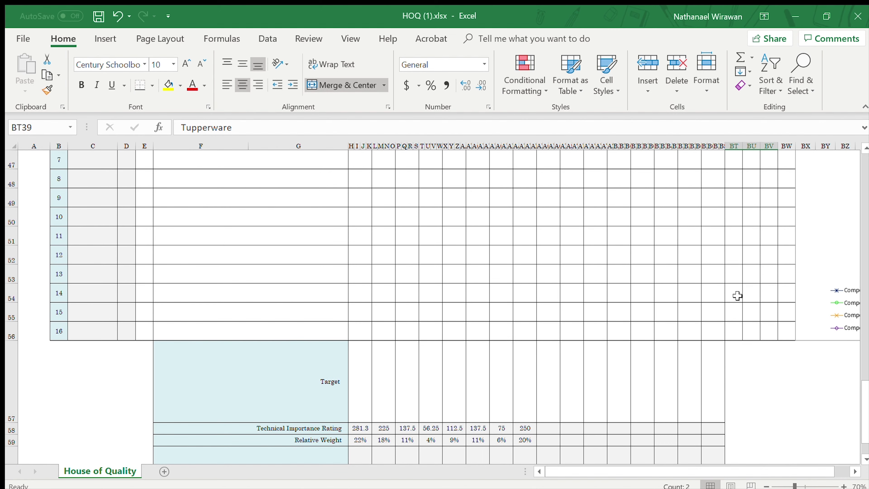
scroll(661, 416, down, 1)
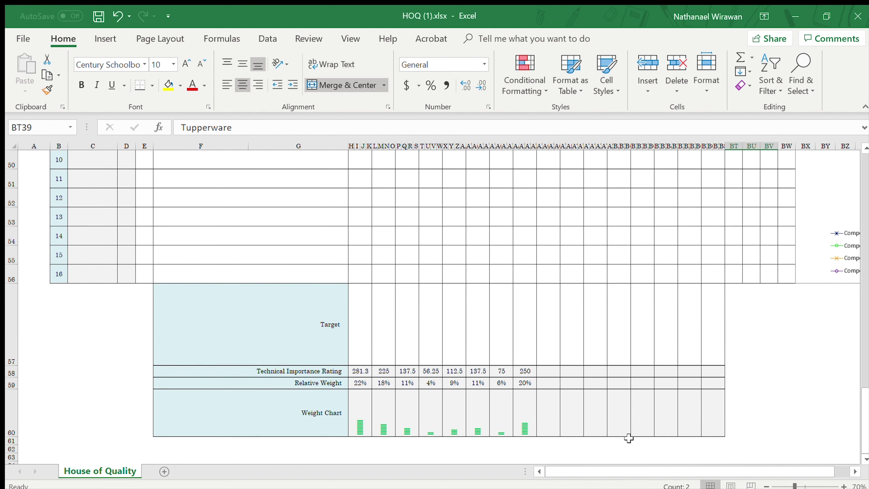
Step: Enter "0 (polimer)" as the Target for column 1, "Tingkat oksidasi material"
click(351, 343)
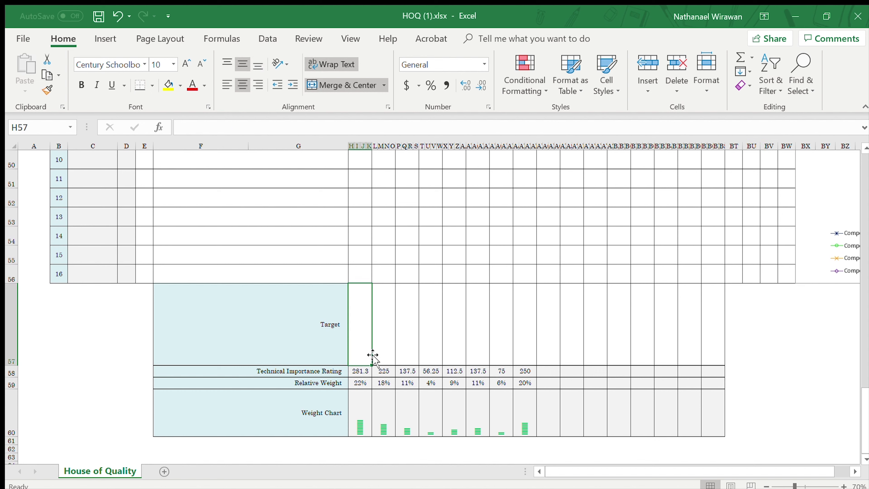
text(o)
key(Return)
click(366, 350)
click(275, 127)
text((polimer)
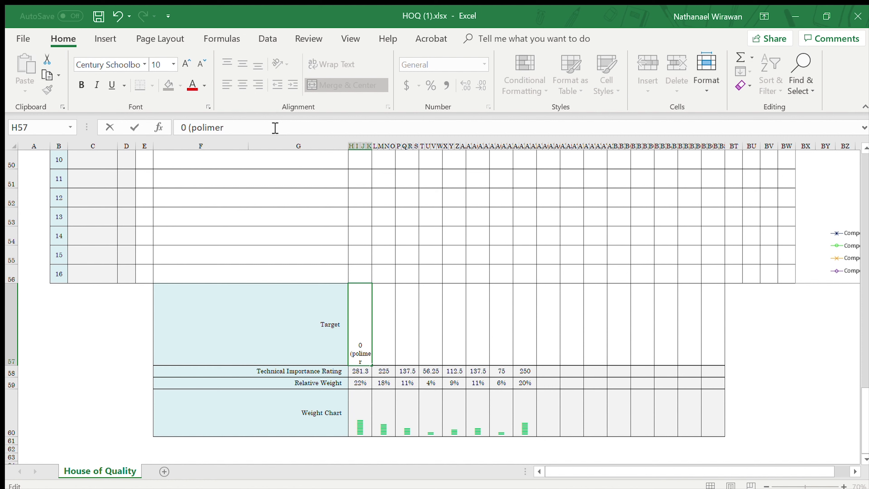
key(Return)
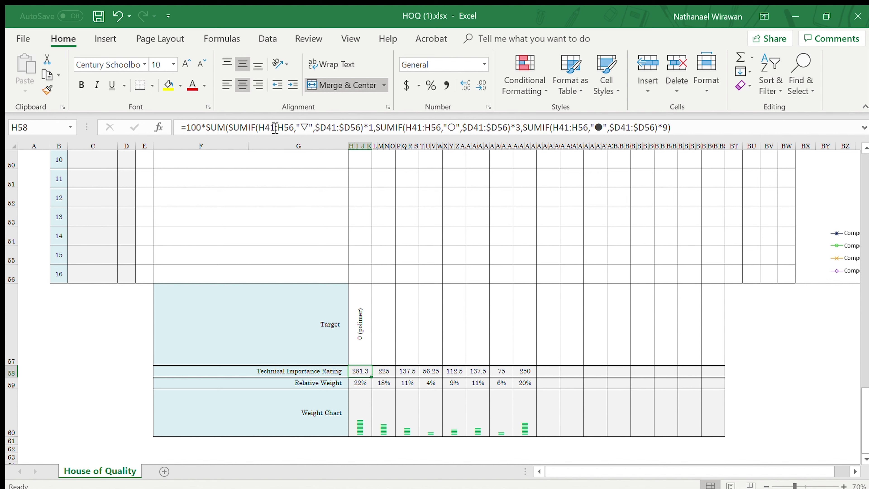
Step: Select the empty Target cell of column 2, "Titik leleh material"
key(Up)
key(Right)
key(Right)
key(Left)
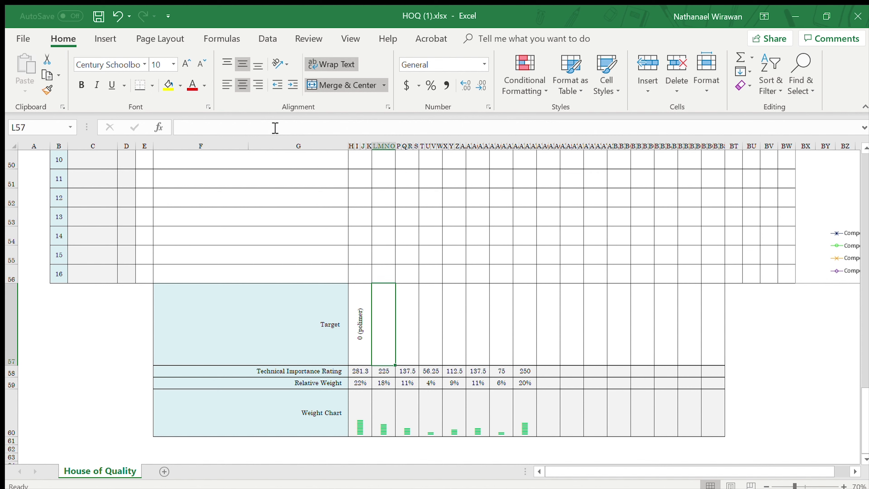